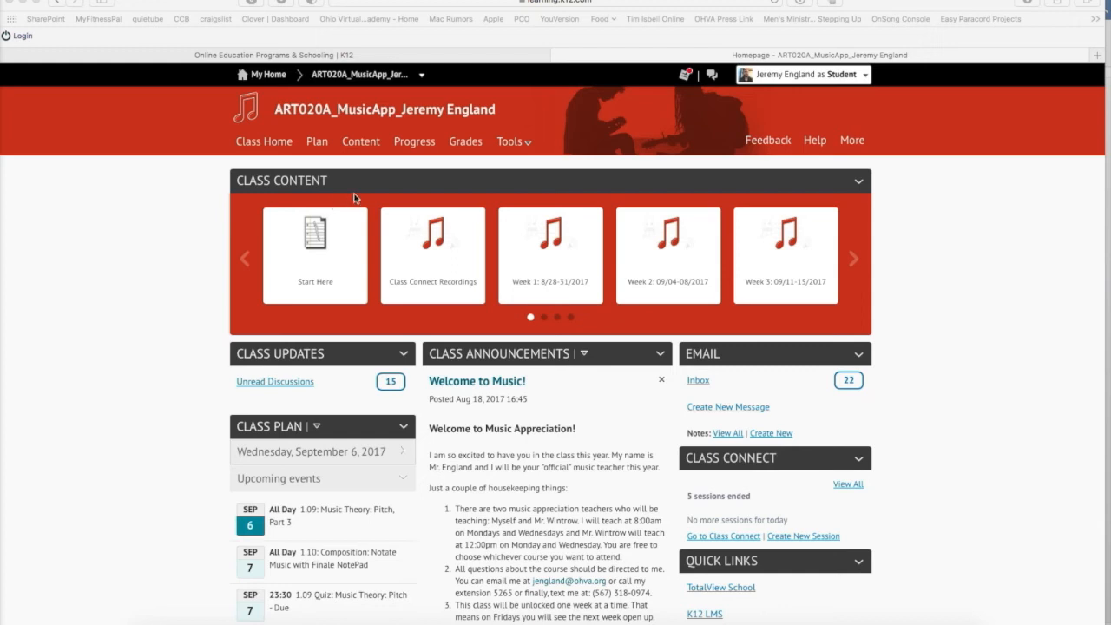
Open the 1.10 Composition lesson's graded assignment document from the Week 2 class content
{"action": "left_click", "coordinate": [355, 144]}
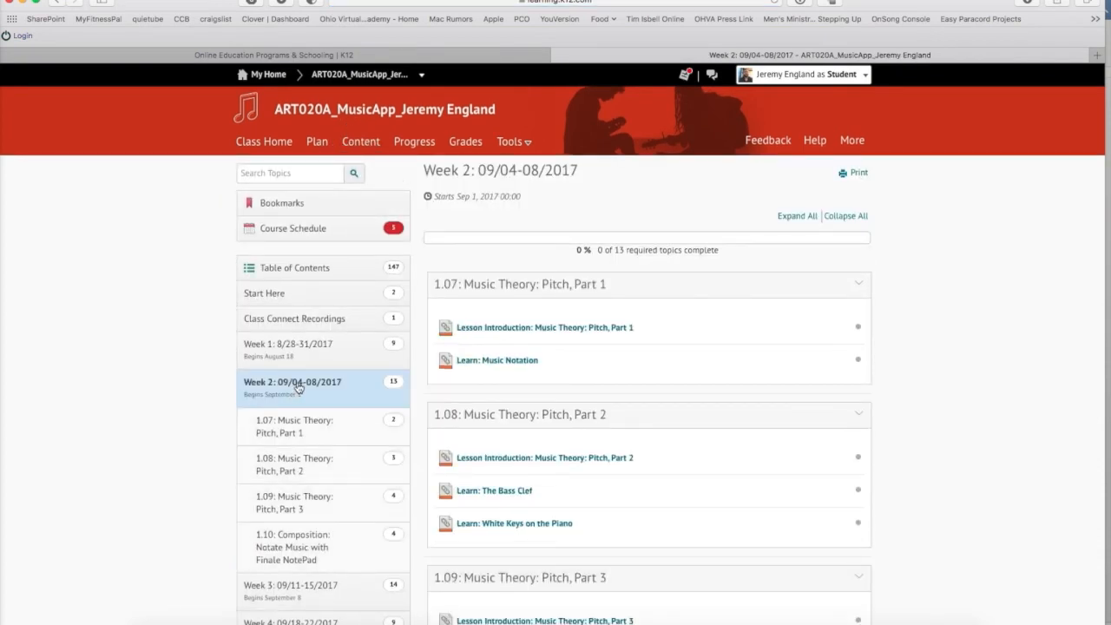
{"action": "scroll", "coordinate": [298, 388], "scroll_direction": "down", "scroll_amount": 5}
{"action": "left_click", "coordinate": [303, 343]}
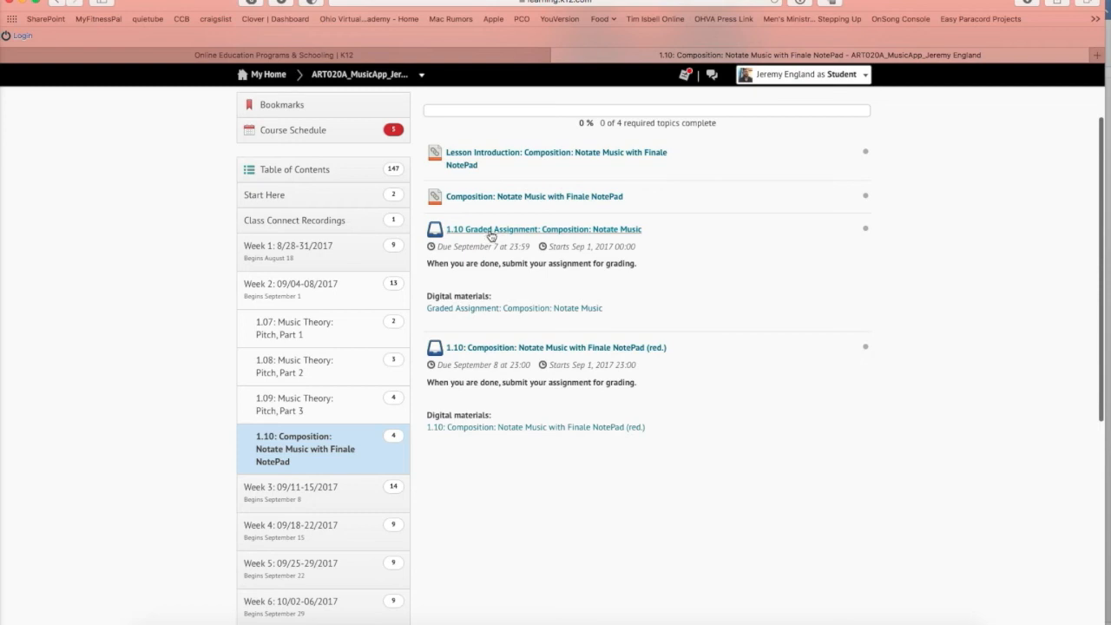
{"action": "left_click", "coordinate": [482, 309]}
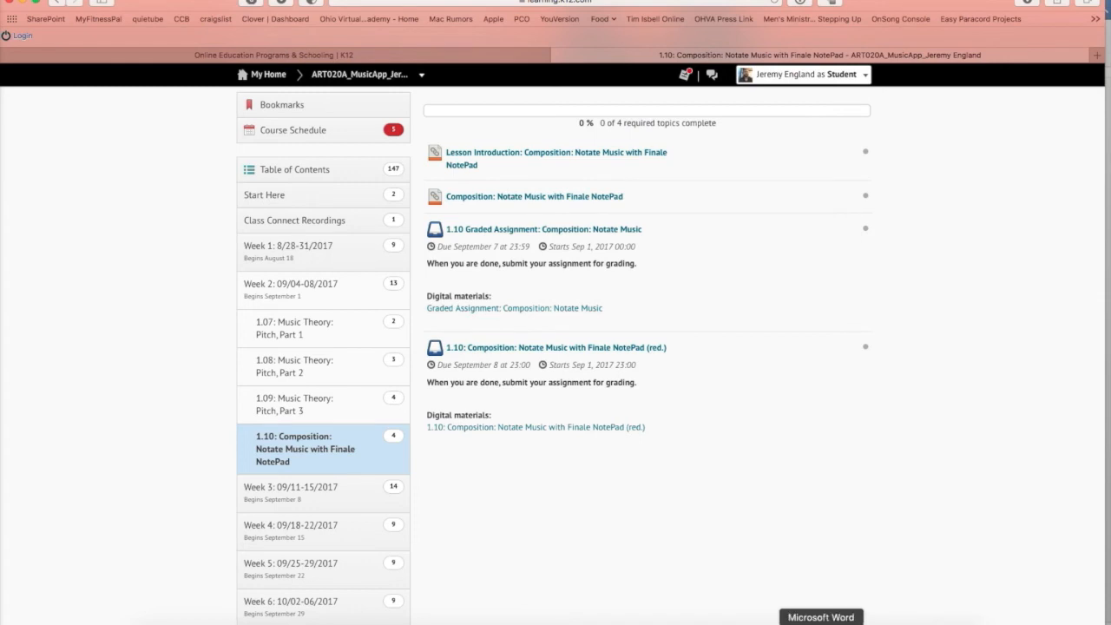
{"action": "left_click", "coordinate": [821, 623]}
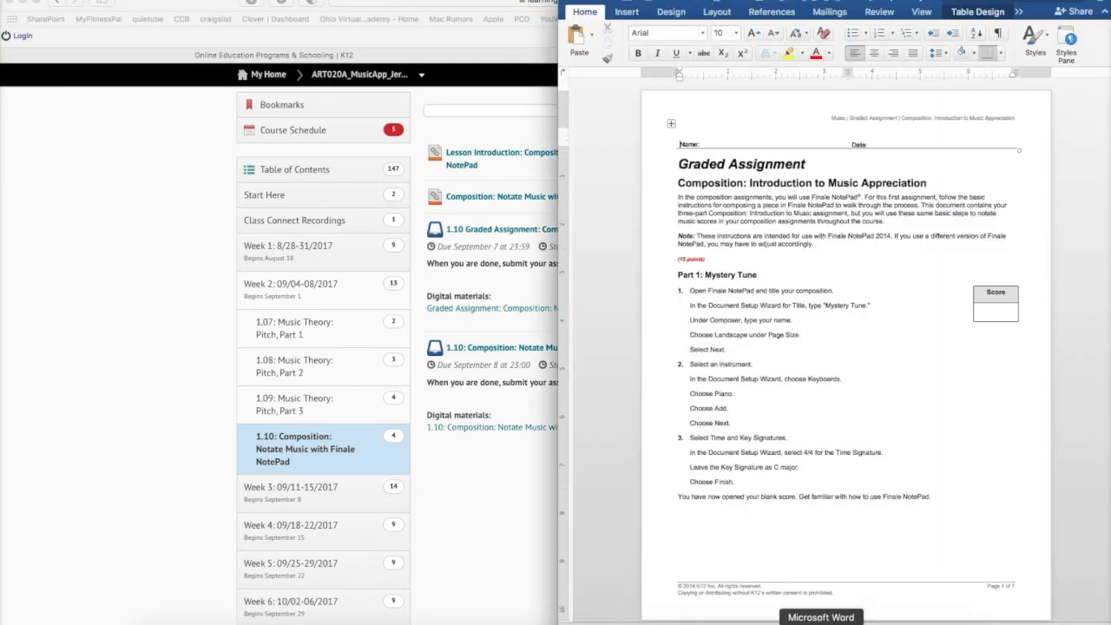
Close the Preferences window
{"action": "left_click", "coordinate": [23, 3]}
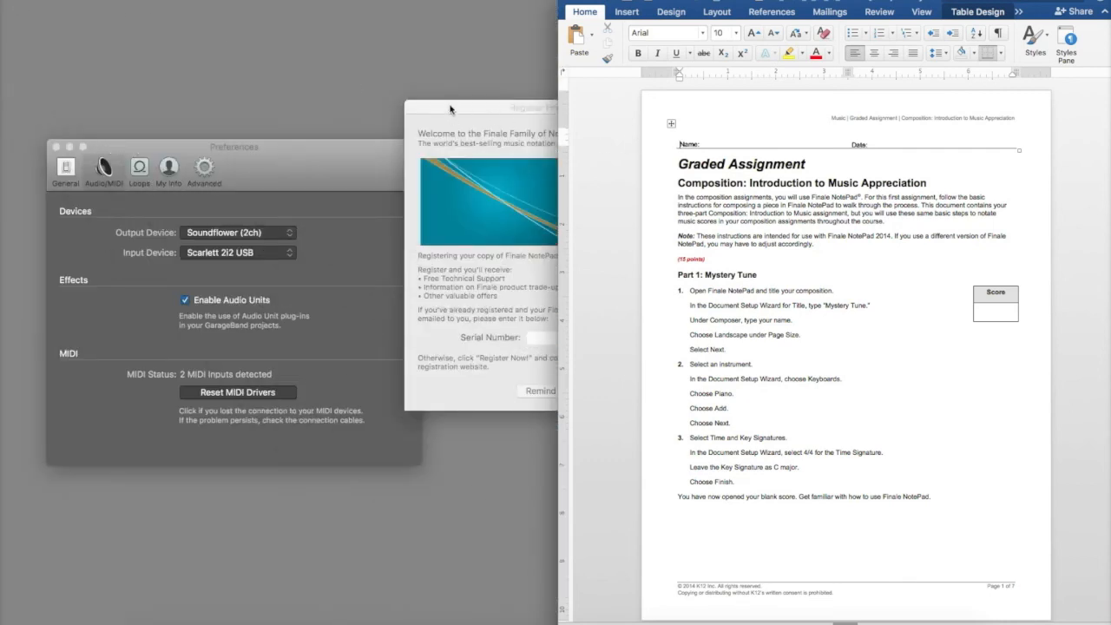
{"action": "left_click", "coordinate": [56, 146]}
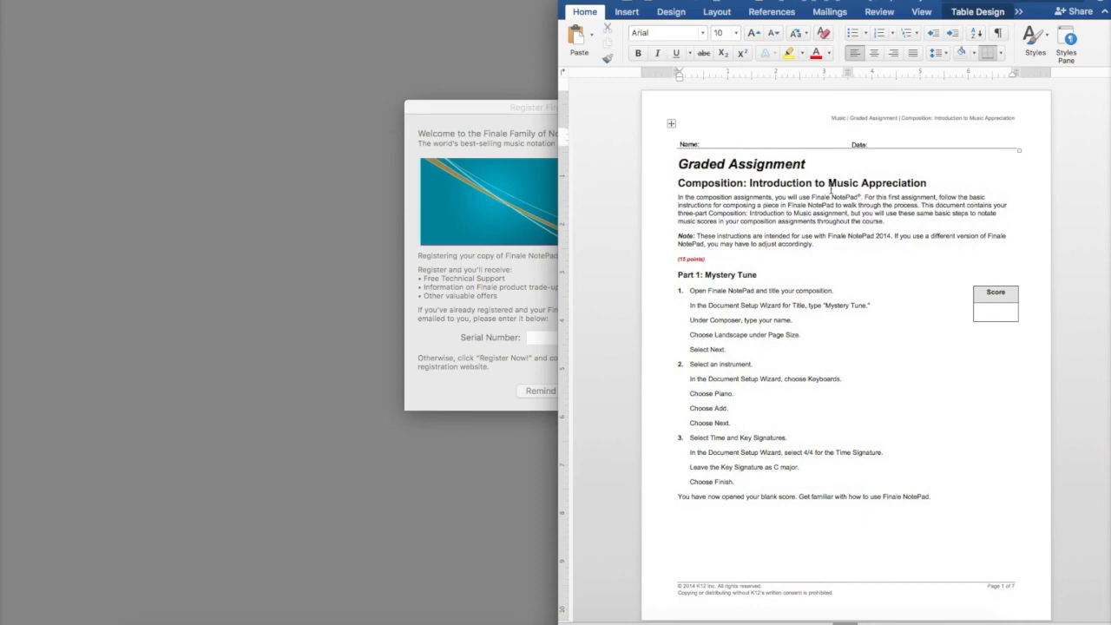
Scroll through the assignment document to read all the instructions
{"action": "scroll", "coordinate": [784, 323], "scroll_direction": "down", "scroll_amount": 15}
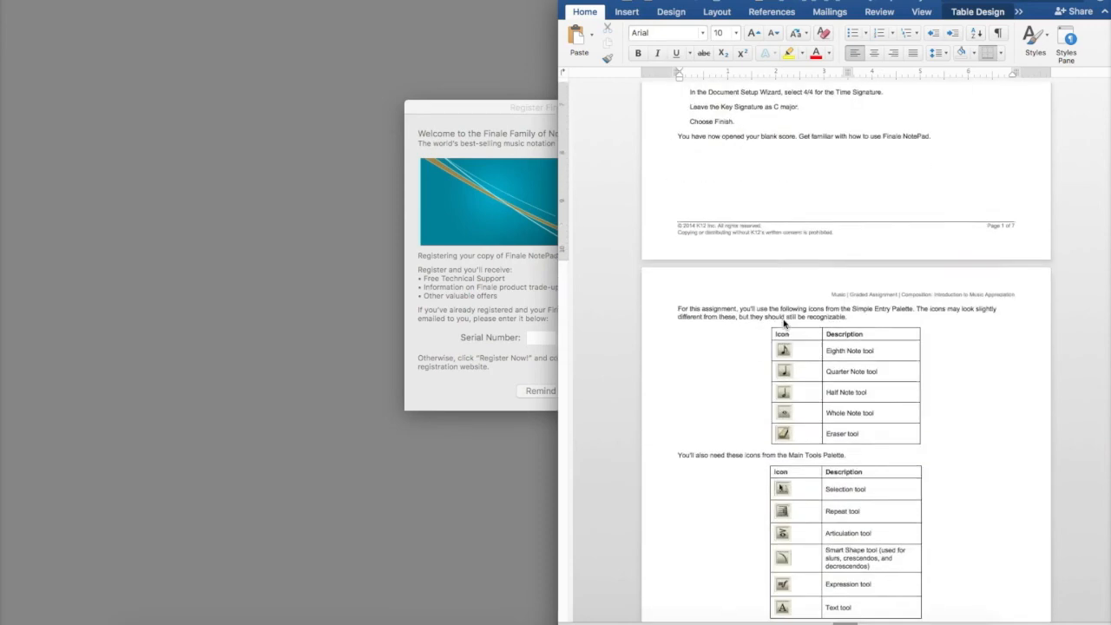
{"action": "scroll", "coordinate": [783, 324], "scroll_direction": "down", "scroll_amount": 20}
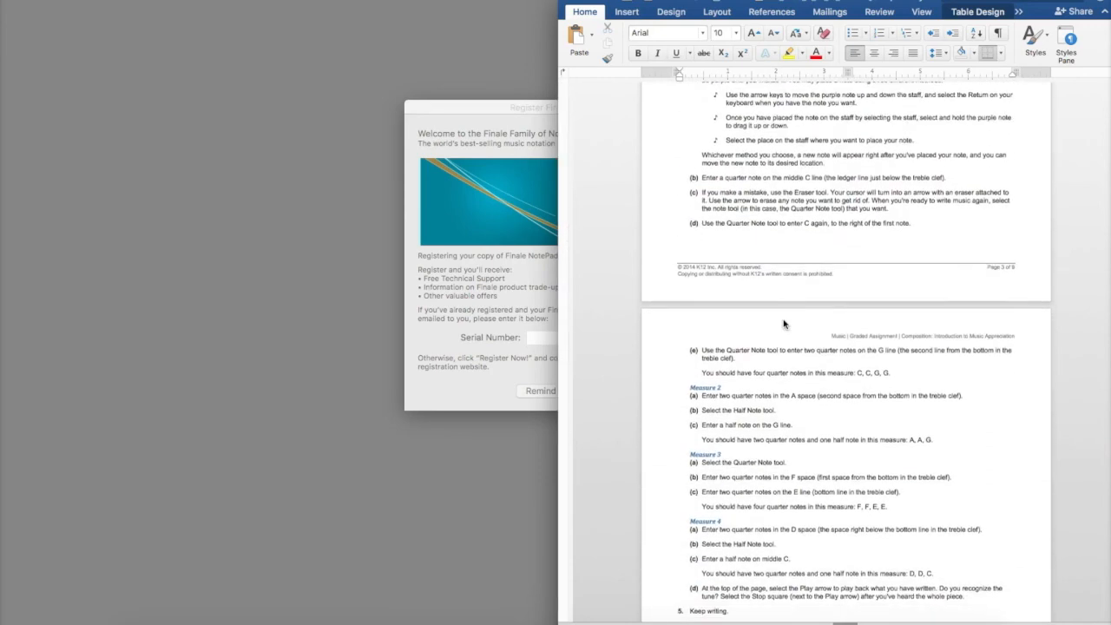
{"action": "scroll", "coordinate": [784, 324], "scroll_direction": "down", "scroll_amount": 20}
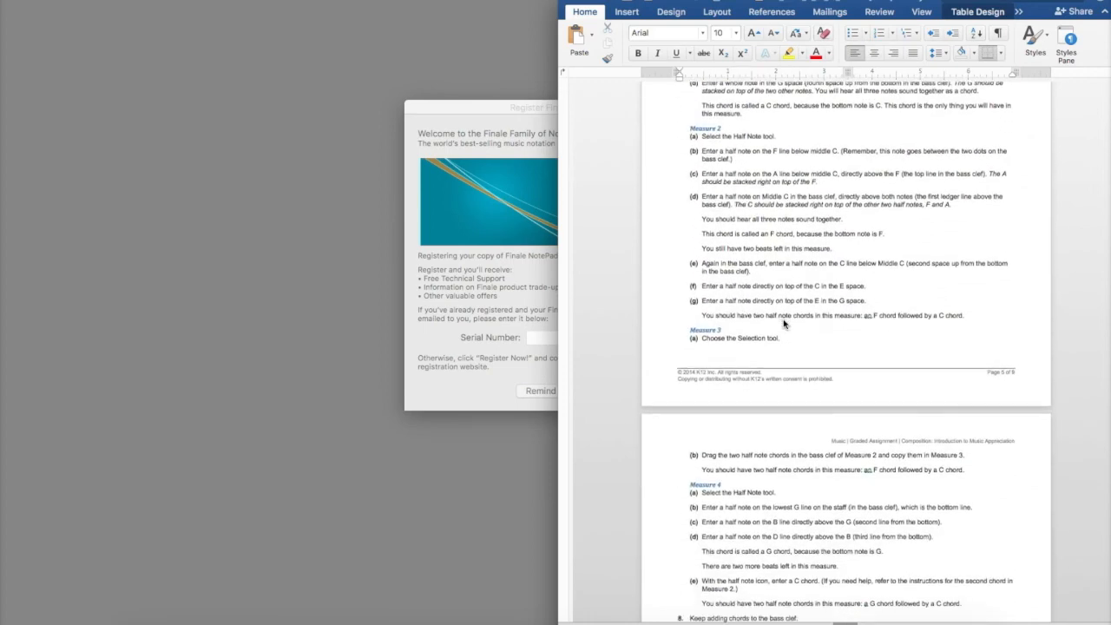
{"action": "scroll", "coordinate": [784, 323], "scroll_direction": "down", "scroll_amount": 20}
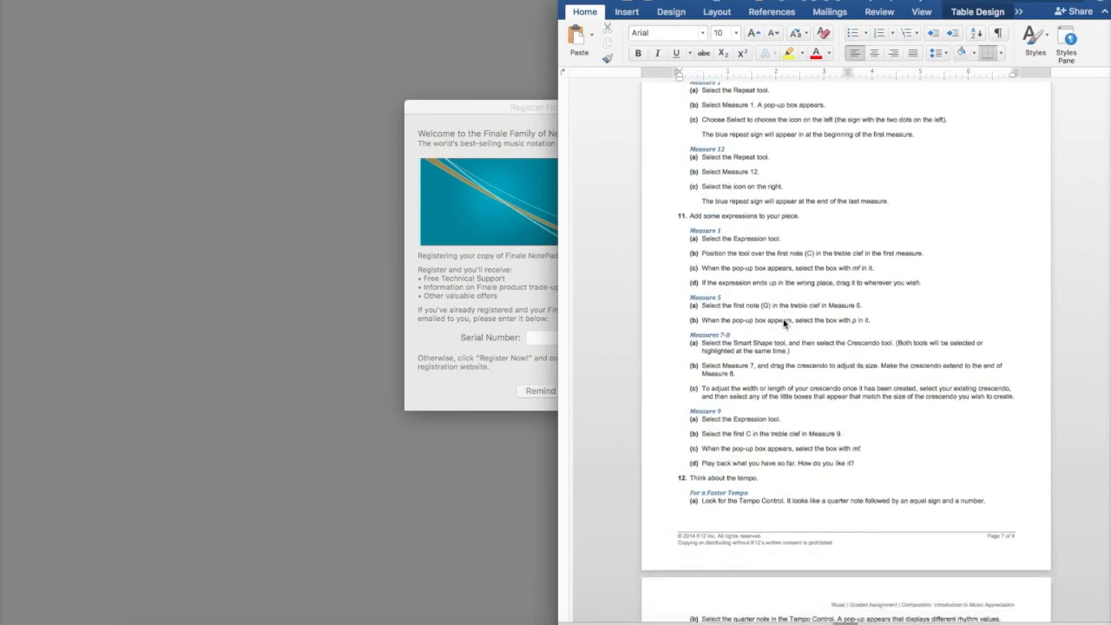
{"action": "scroll", "coordinate": [784, 324], "scroll_direction": "down", "scroll_amount": 10}
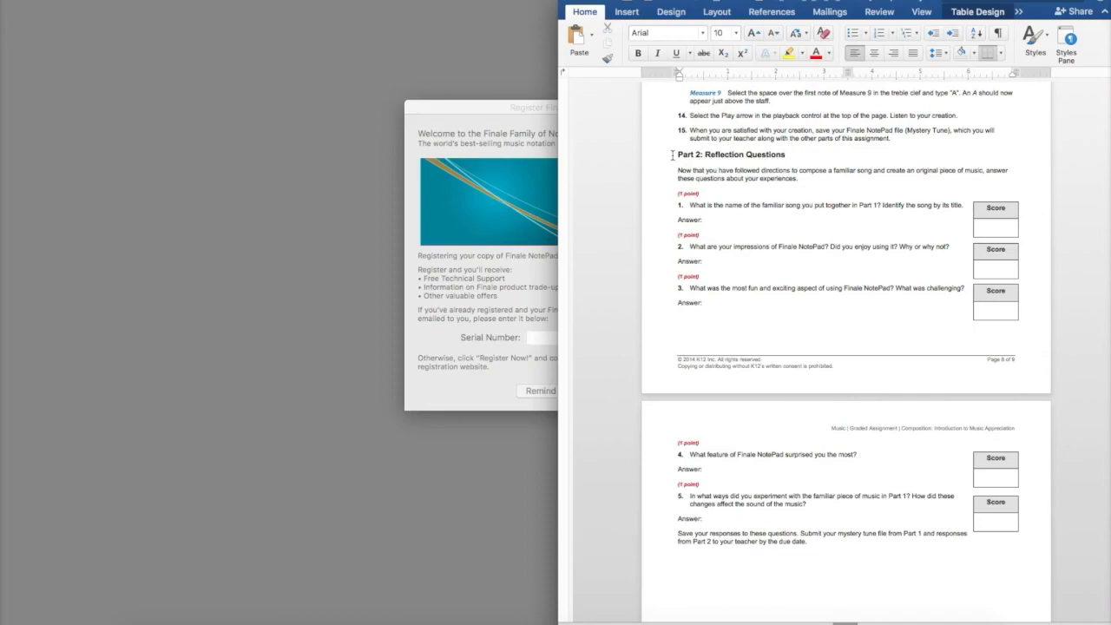
{"action": "scroll", "coordinate": [672, 156], "scroll_direction": "up", "scroll_amount": 20}
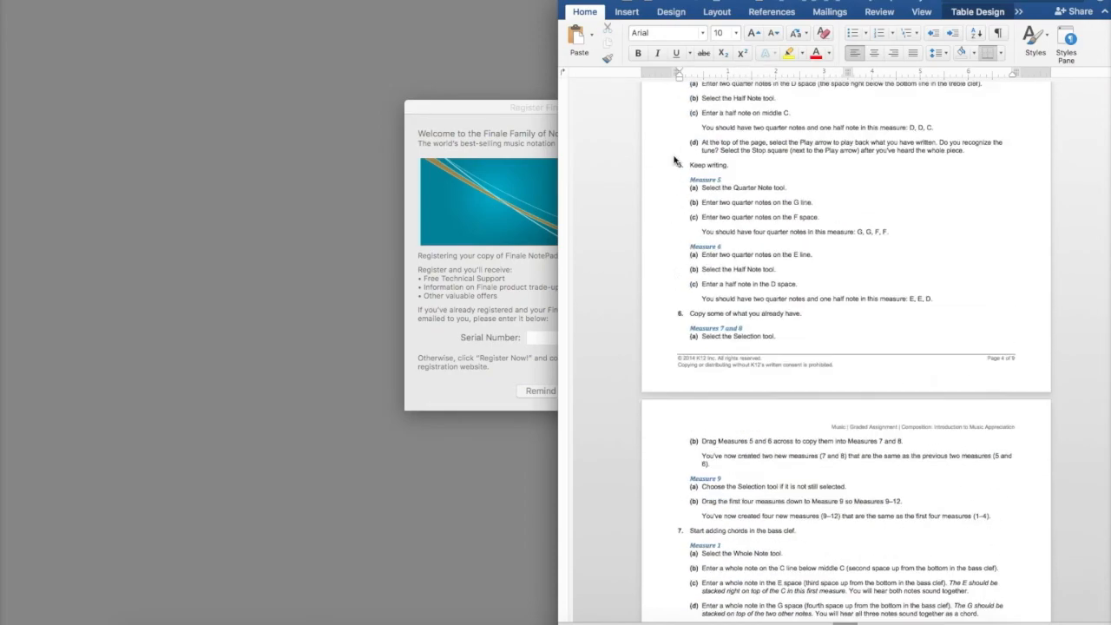
{"action": "scroll", "coordinate": [671, 160], "scroll_direction": "up", "scroll_amount": 10}
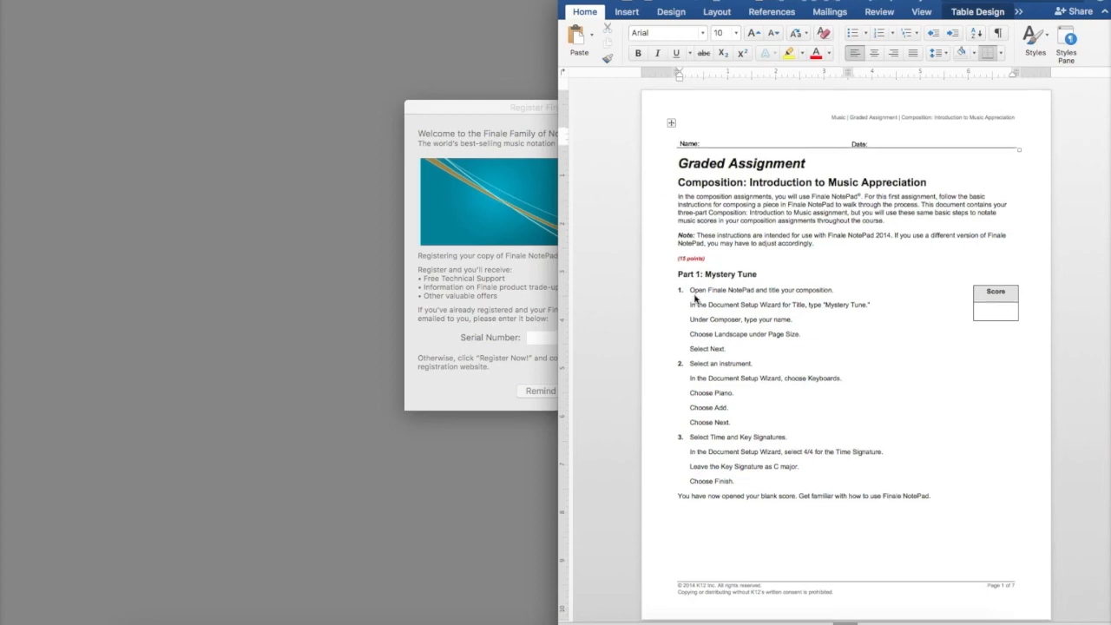
{"action": "scroll", "coordinate": [695, 295], "scroll_direction": "down", "scroll_amount": 5}
{"action": "scroll", "coordinate": [695, 299], "scroll_direction": "down", "scroll_amount": 2}
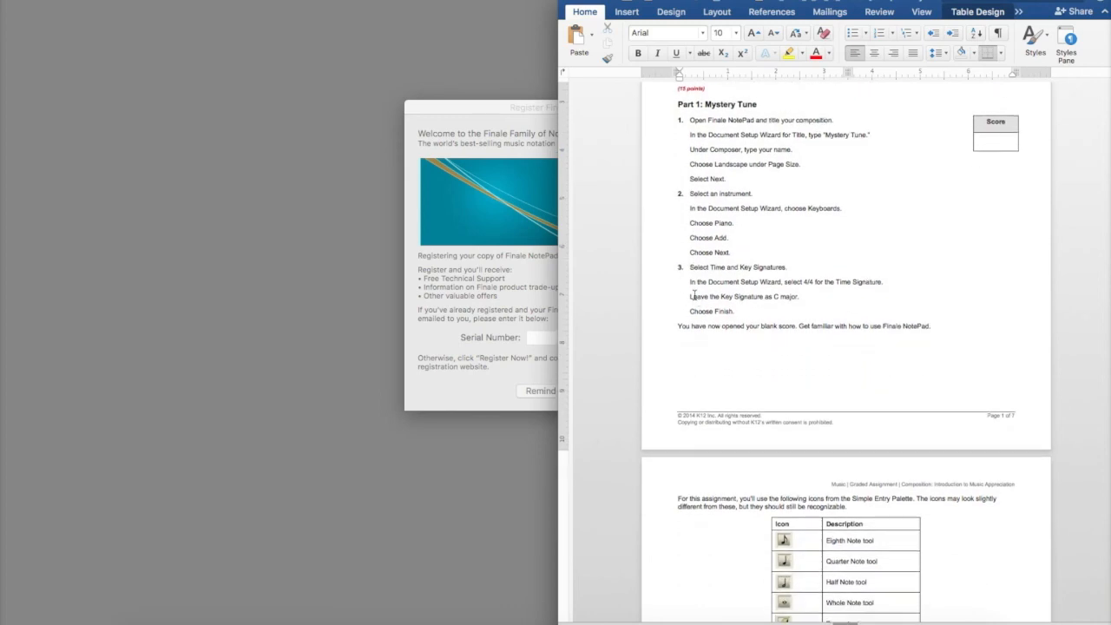
Move the Finale NotePad registration prompt and postpone registration
{"action": "left_click_drag", "start_coordinate": [512, 108], "coordinate": [358, 78]}
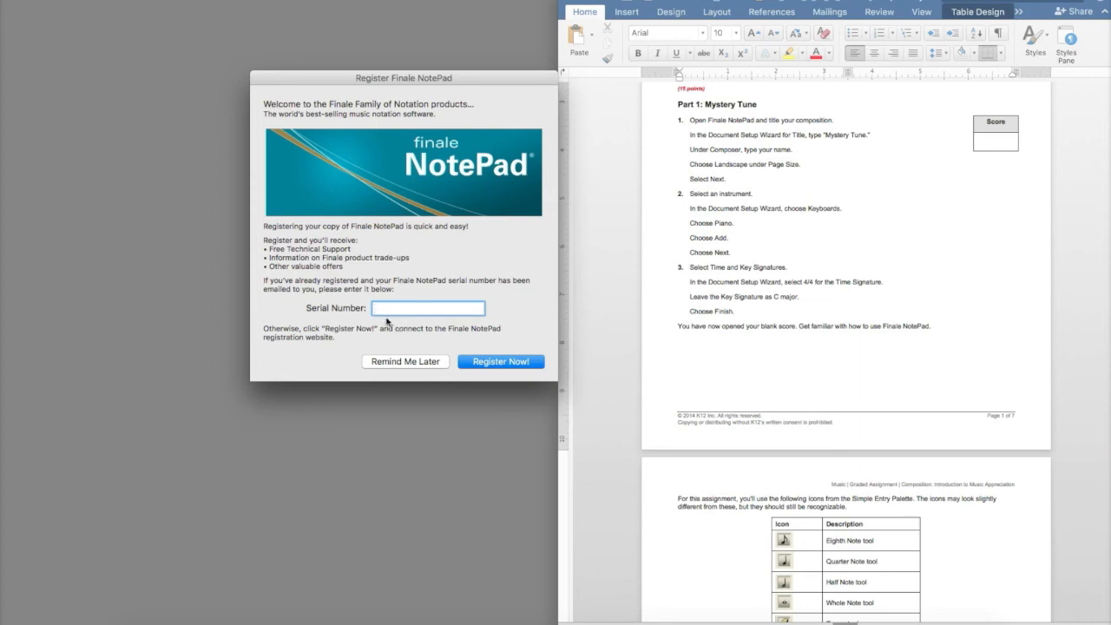
{"action": "left_click", "coordinate": [397, 363]}
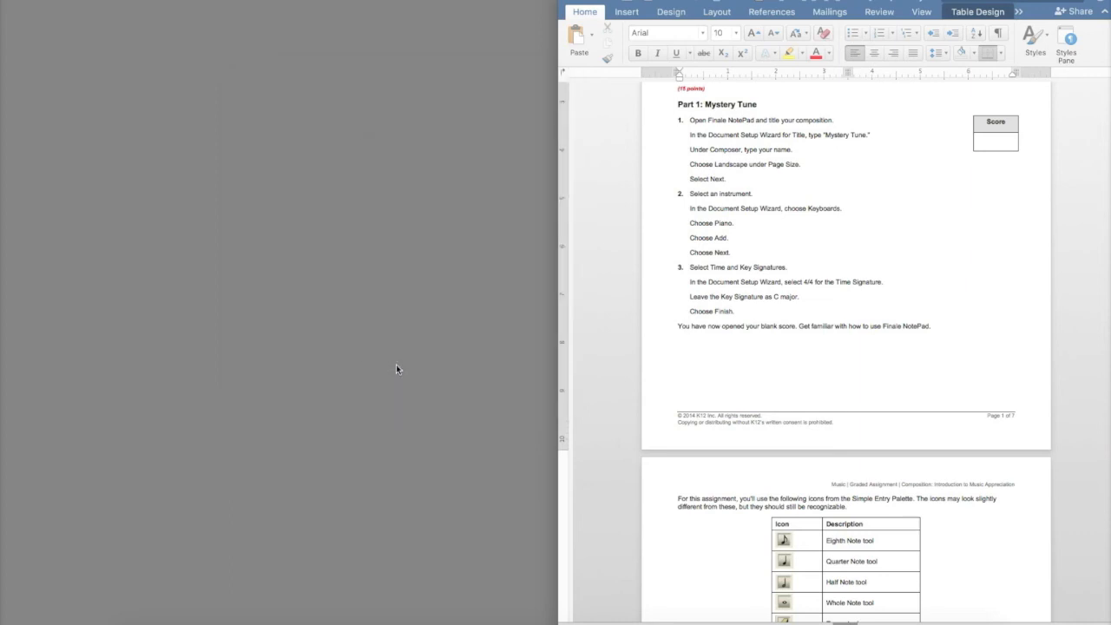
Title the new score Mystery Tune, enter the composer's name, choose Landscape and continue
{"action": "type", "text": "Mystery Tune"}
{"action": "key", "text": "Tab"}
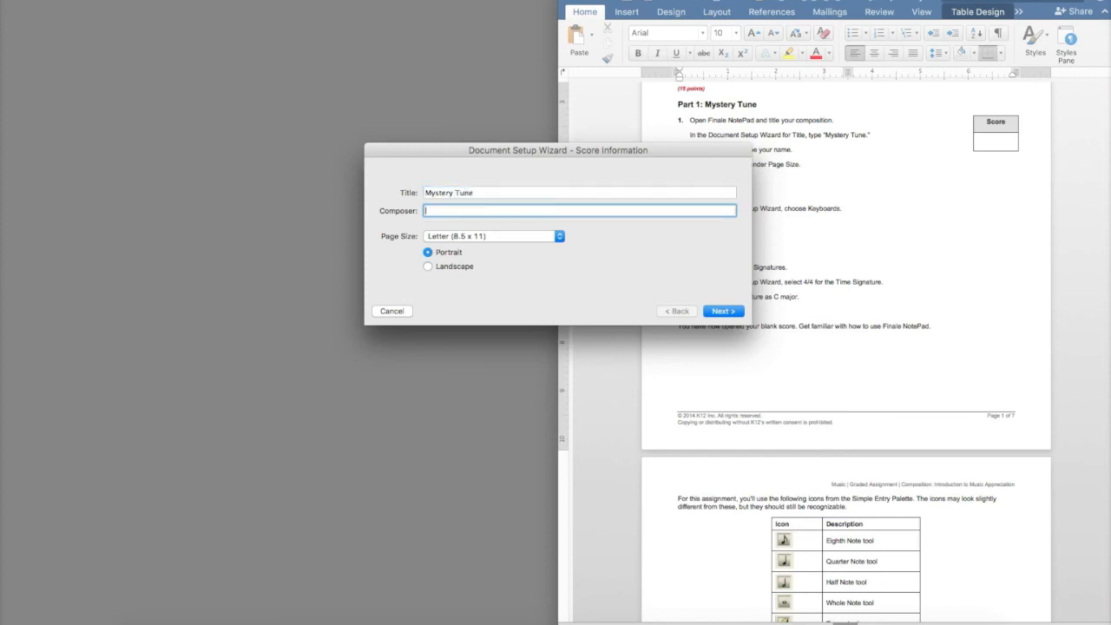
{"action": "type", "text": "Mr. England"}
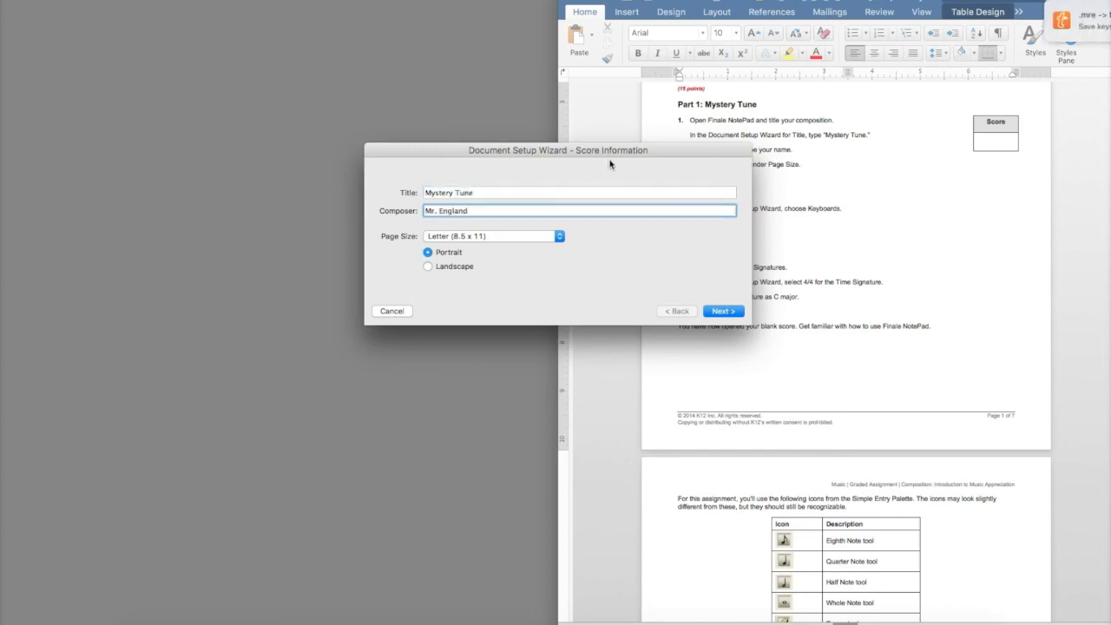
{"action": "left_click_drag", "start_coordinate": [565, 154], "coordinate": [432, 160]}
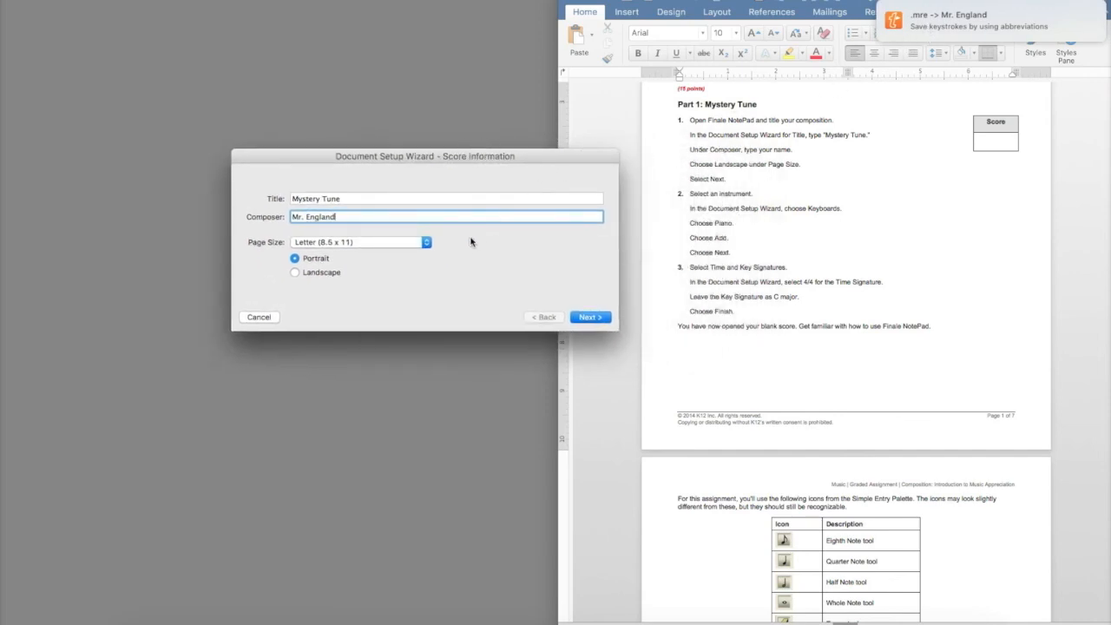
{"action": "left_click", "coordinate": [314, 278]}
{"action": "left_click", "coordinate": [588, 319]}
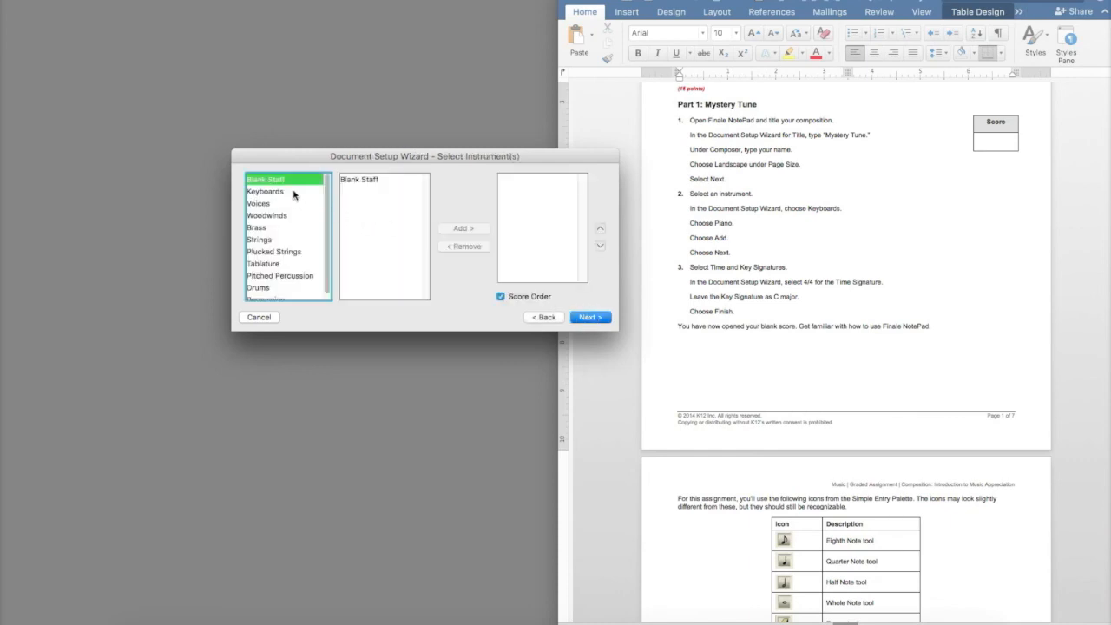
Add Piano from the Keyboards instruments and finish the Document Setup Wizard
{"action": "left_click", "coordinate": [296, 192]}
{"action": "left_click", "coordinate": [349, 181]}
{"action": "left_click", "coordinate": [462, 229]}
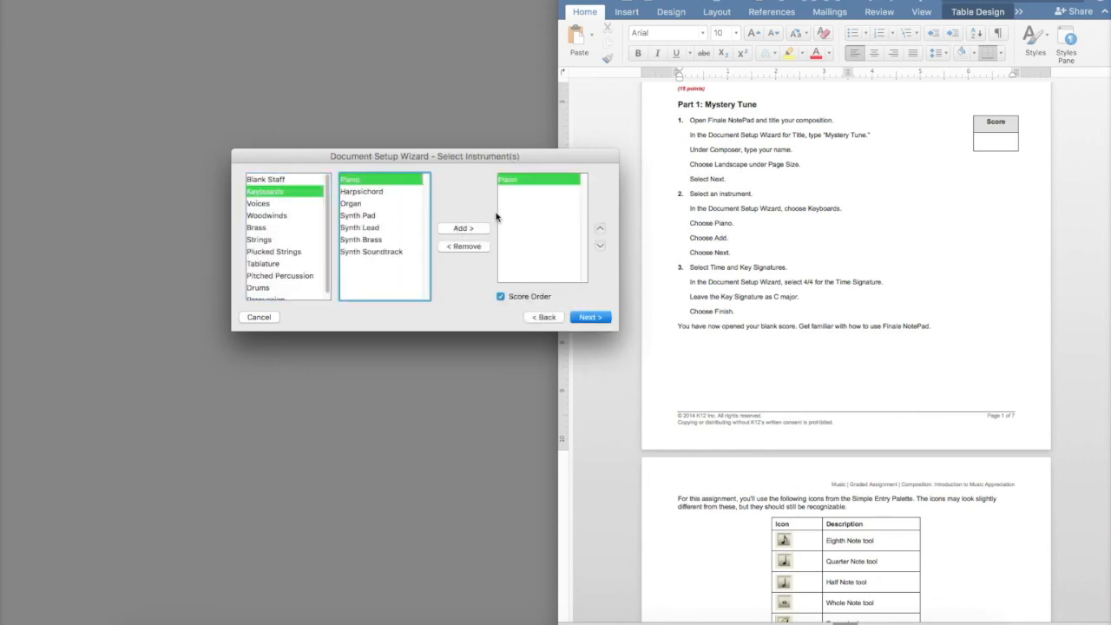
{"action": "left_click", "coordinate": [587, 318]}
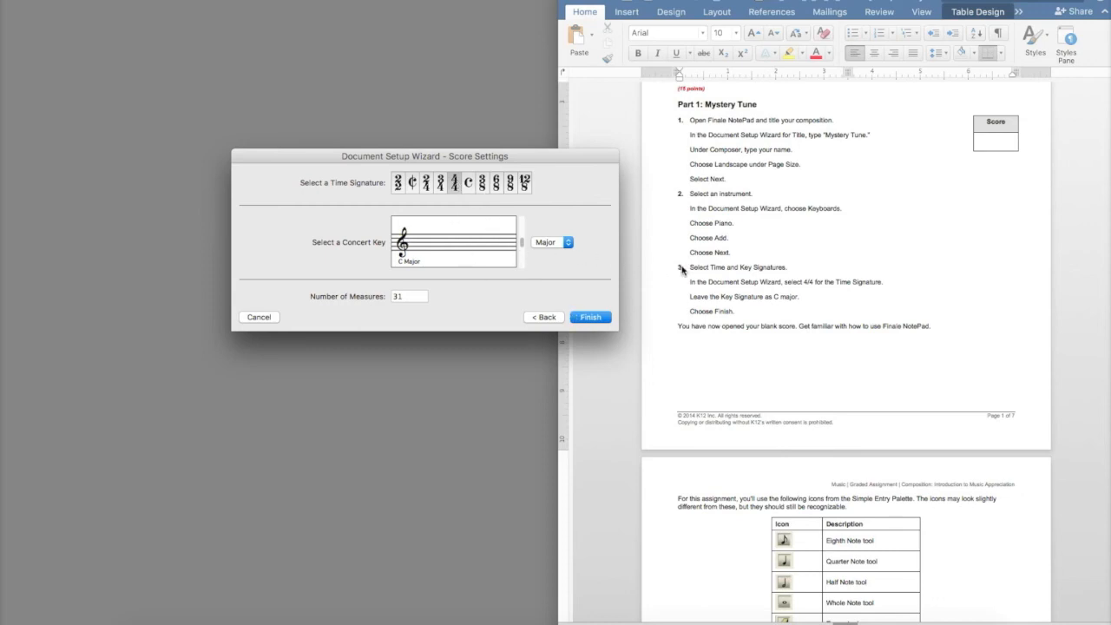
{"action": "scroll", "coordinate": [688, 284], "scroll_direction": "down", "scroll_amount": 5}
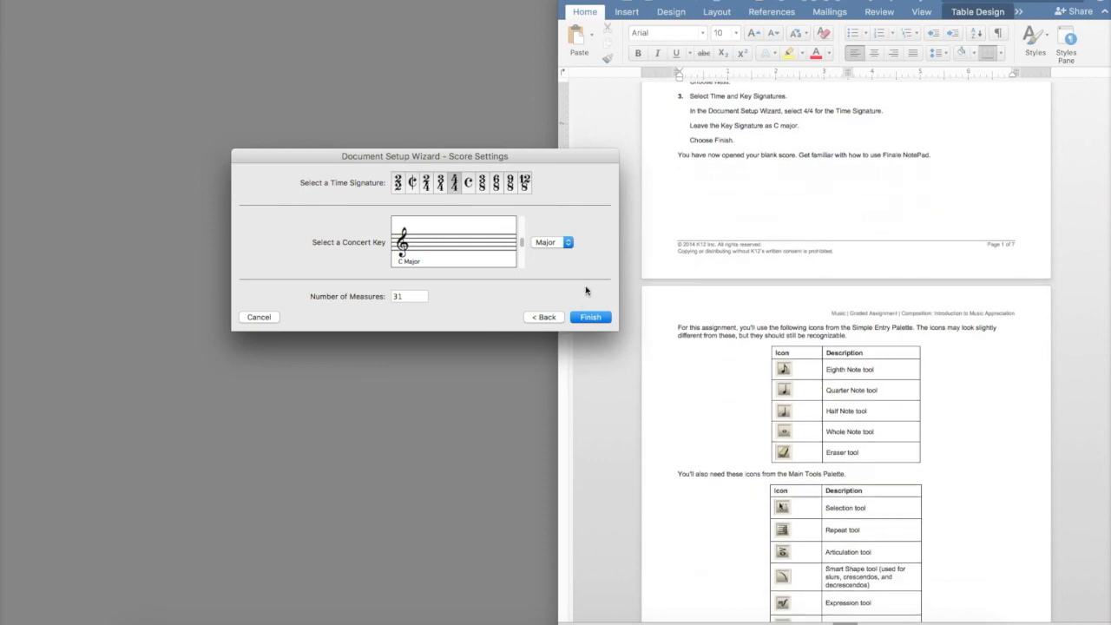
{"action": "left_click", "coordinate": [588, 317]}
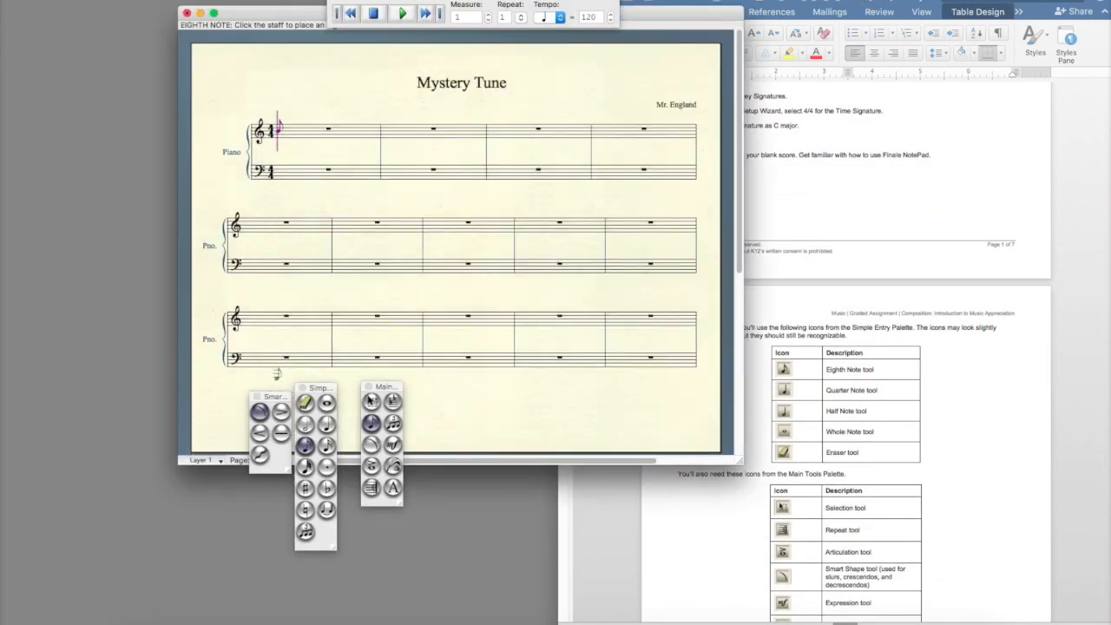
Arrange the Simple Entry, Smart Shape and Main Tool palettes along the left edge beside the score
{"action": "left_click_drag", "start_coordinate": [317, 387], "coordinate": [157, 11]}
{"action": "left_click_drag", "start_coordinate": [274, 398], "coordinate": [158, 187]}
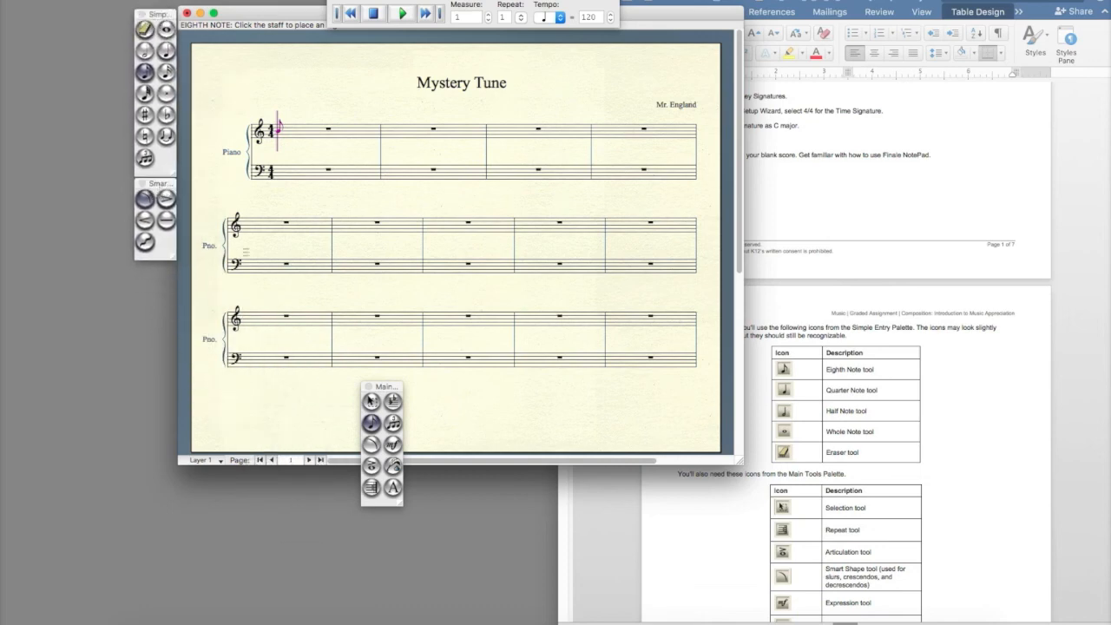
{"action": "left_click_drag", "start_coordinate": [385, 388], "coordinate": [162, 267]}
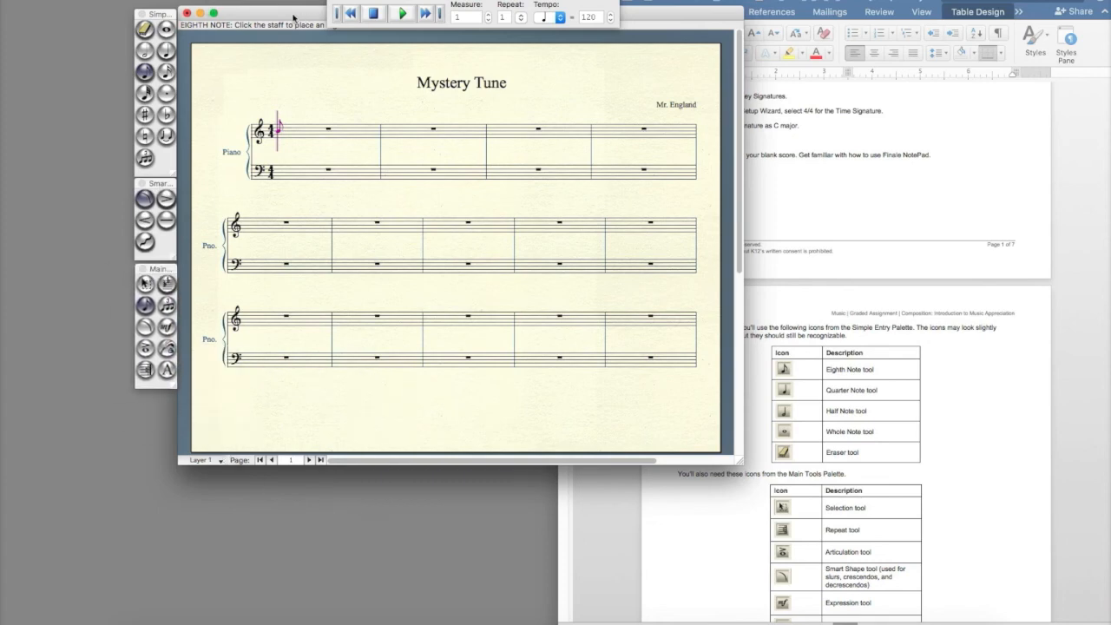
{"action": "left_click_drag", "start_coordinate": [295, 20], "coordinate": [300, 36]}
Bring the assignment document forward and enlarge its zoom
{"action": "left_click", "coordinate": [835, 4]}
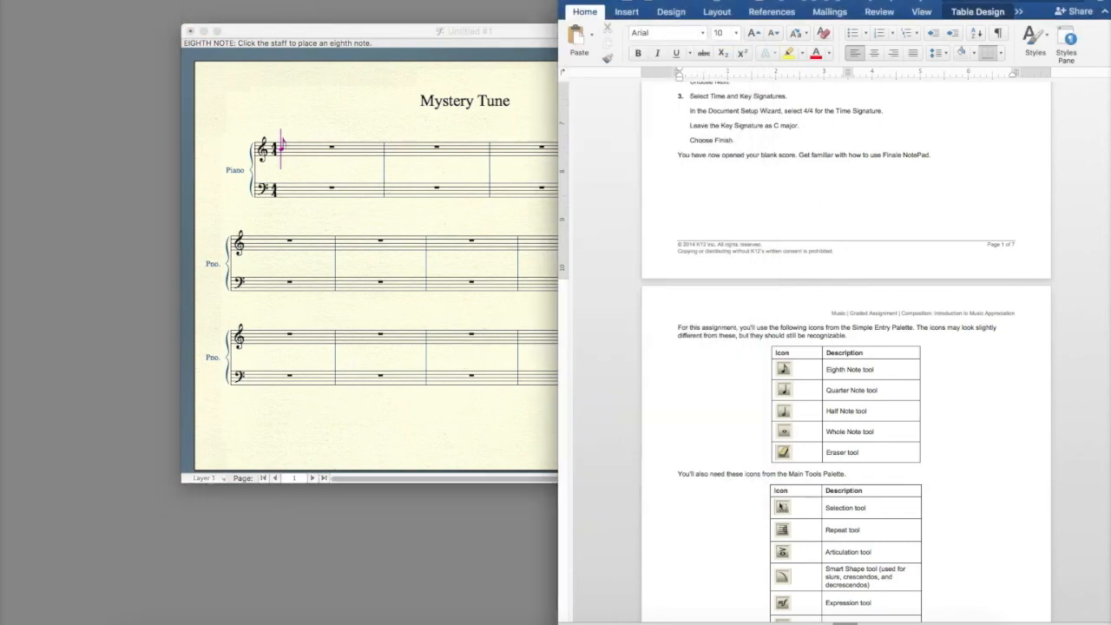
{"action": "left_click", "coordinate": [1067, 622]}
{"action": "left_click", "coordinate": [1067, 622]}
{"action": "left_click", "coordinate": [1068, 622]}
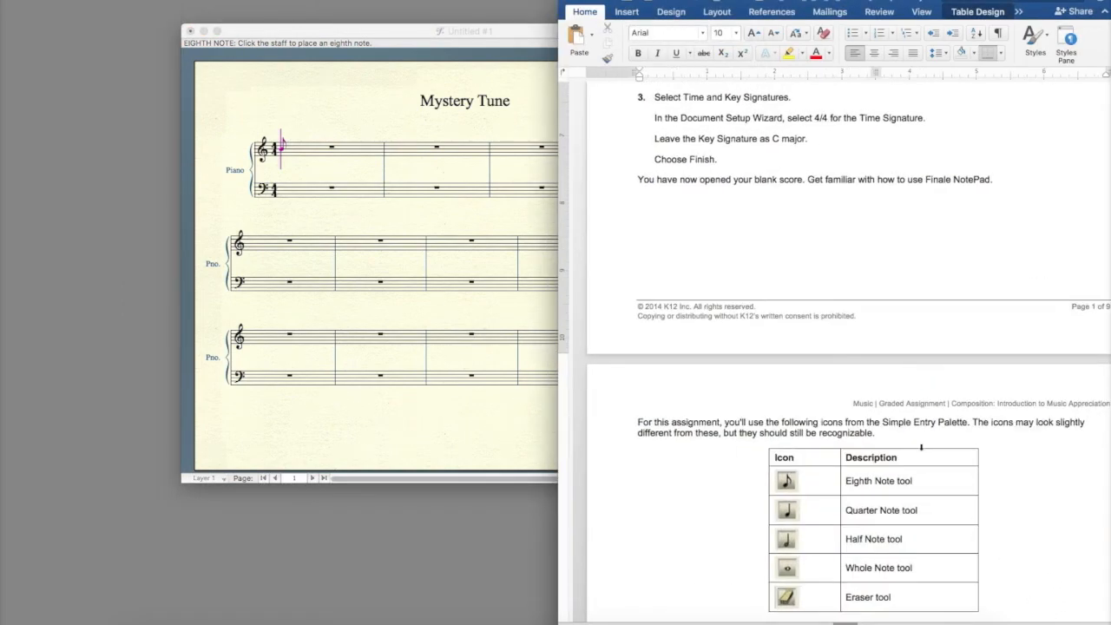
Read the tool icon tables and the note placement chart in the assignment
{"action": "scroll", "coordinate": [921, 447], "scroll_direction": "down", "scroll_amount": 5}
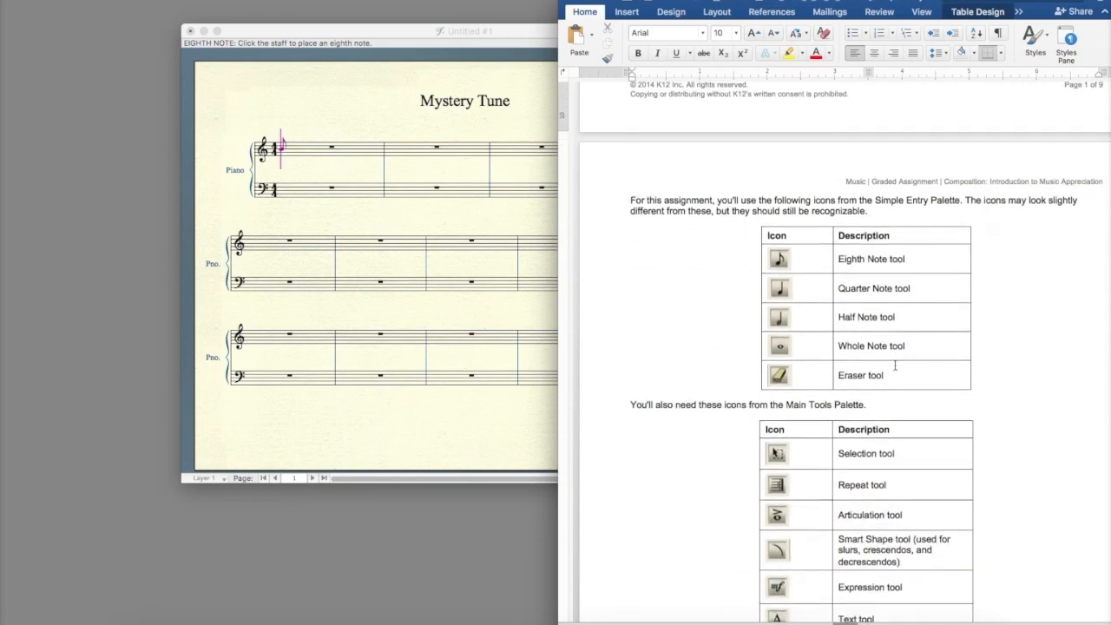
{"action": "scroll", "coordinate": [895, 366], "scroll_direction": "down", "scroll_amount": 2}
{"action": "scroll", "coordinate": [895, 365], "scroll_direction": "down", "scroll_amount": 1}
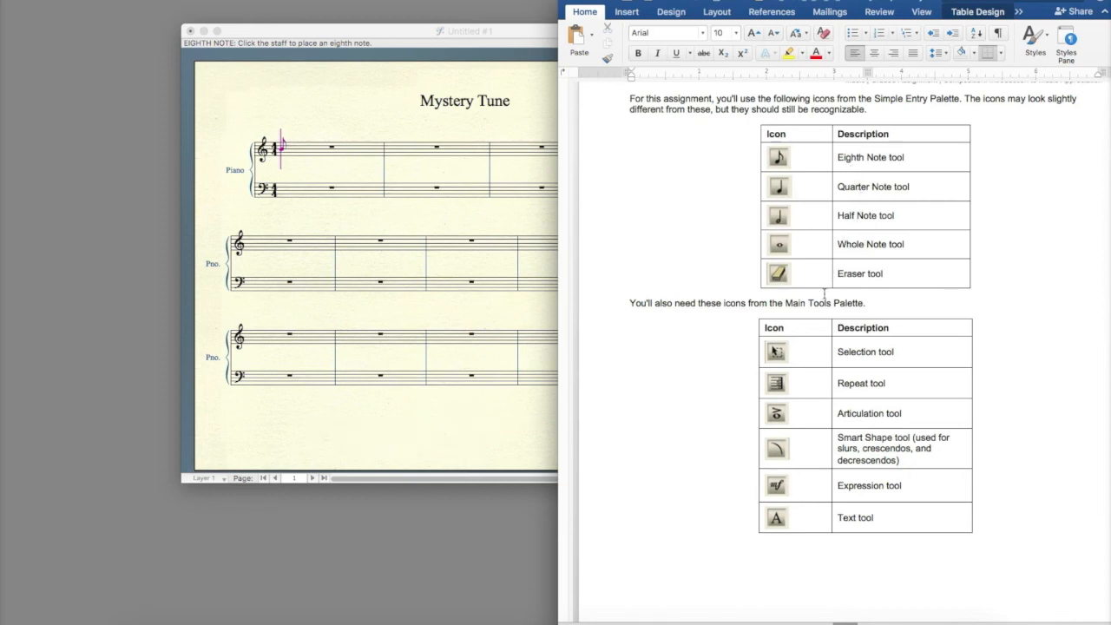
{"action": "scroll", "coordinate": [831, 322], "scroll_direction": "down", "scroll_amount": 3}
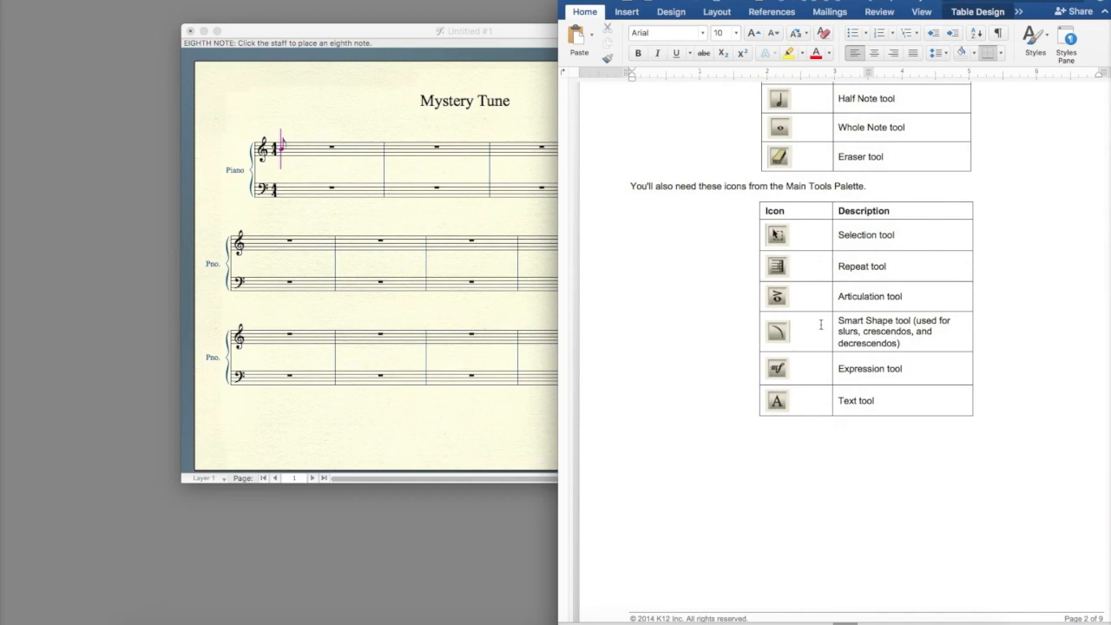
{"action": "scroll", "coordinate": [821, 325], "scroll_direction": "down", "scroll_amount": 10}
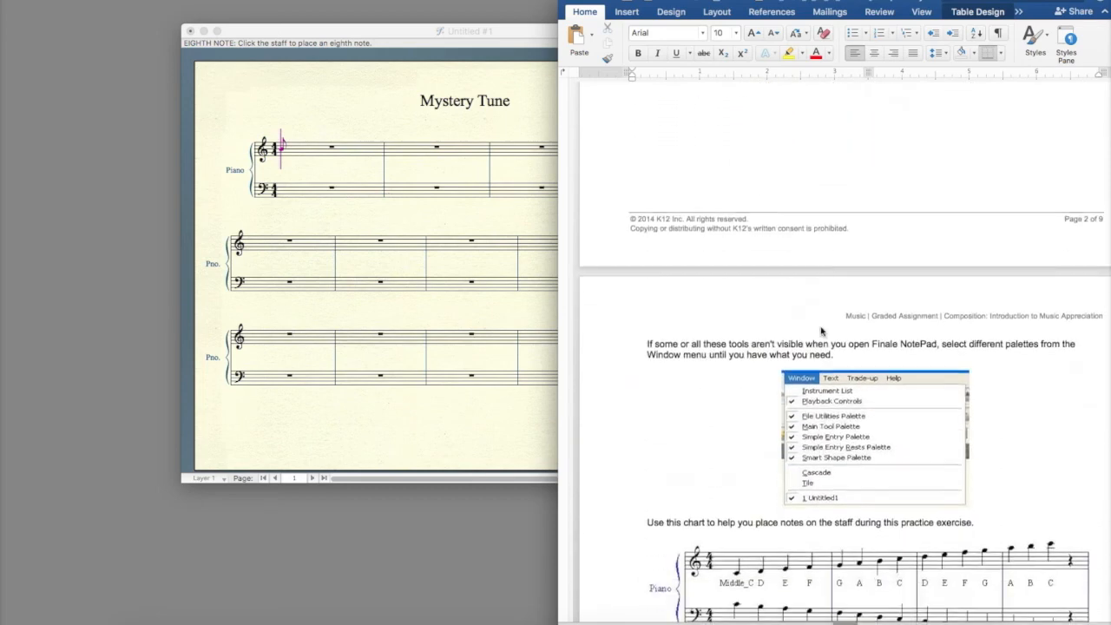
{"action": "scroll", "coordinate": [821, 330], "scroll_direction": "down", "scroll_amount": 4}
{"action": "scroll", "coordinate": [821, 326], "scroll_direction": "down", "scroll_amount": 2}
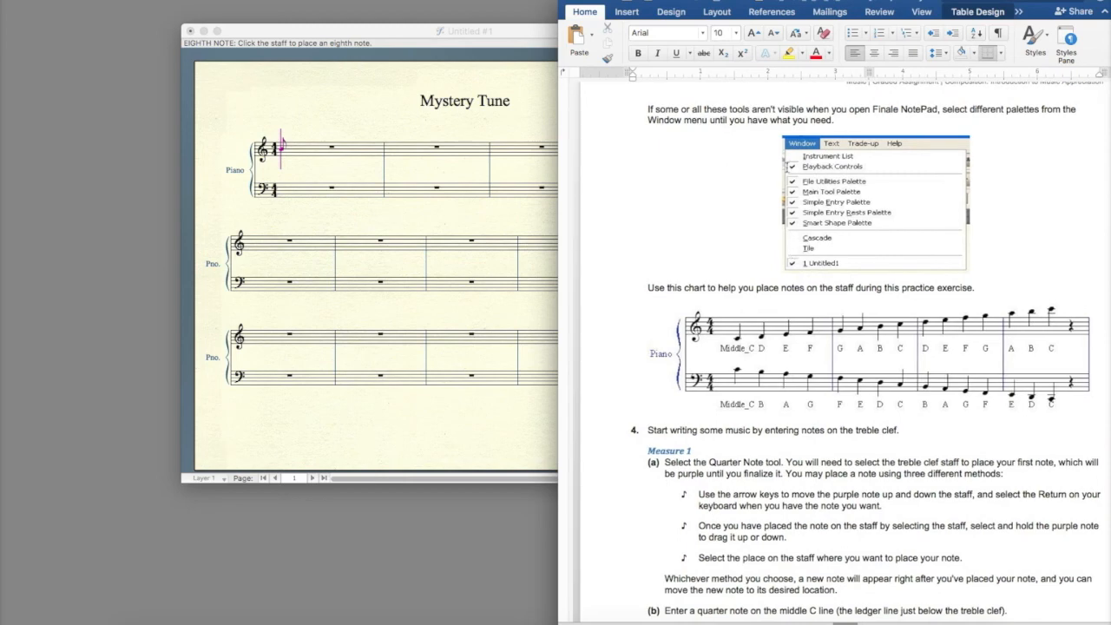
{"action": "scroll", "coordinate": [736, 249], "scroll_direction": "down", "scroll_amount": 2}
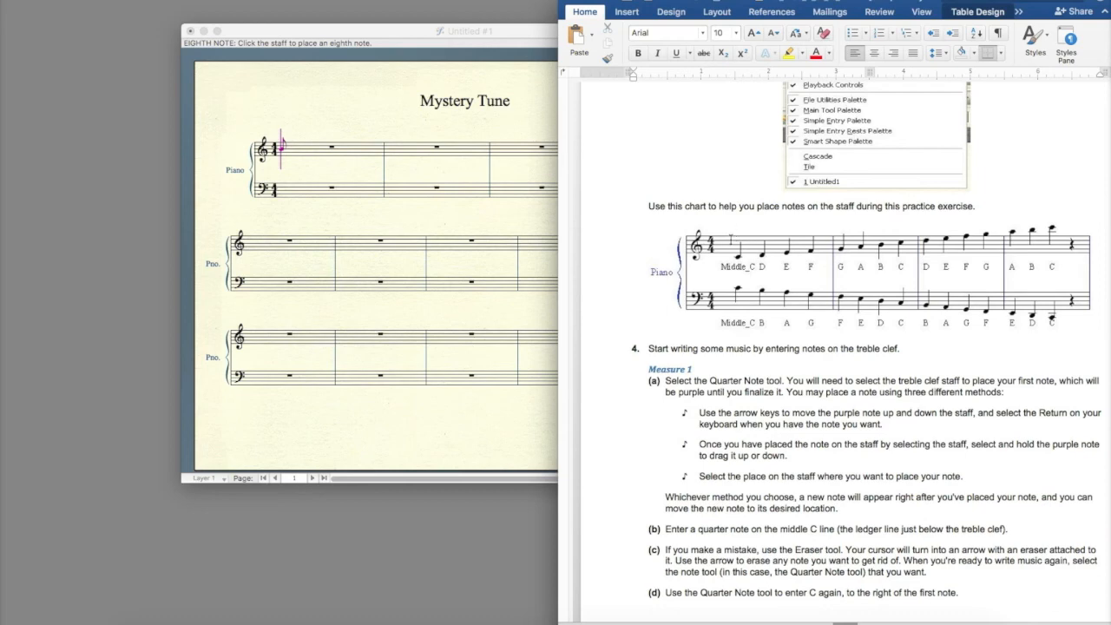
{"action": "left_click", "coordinate": [699, 244]}
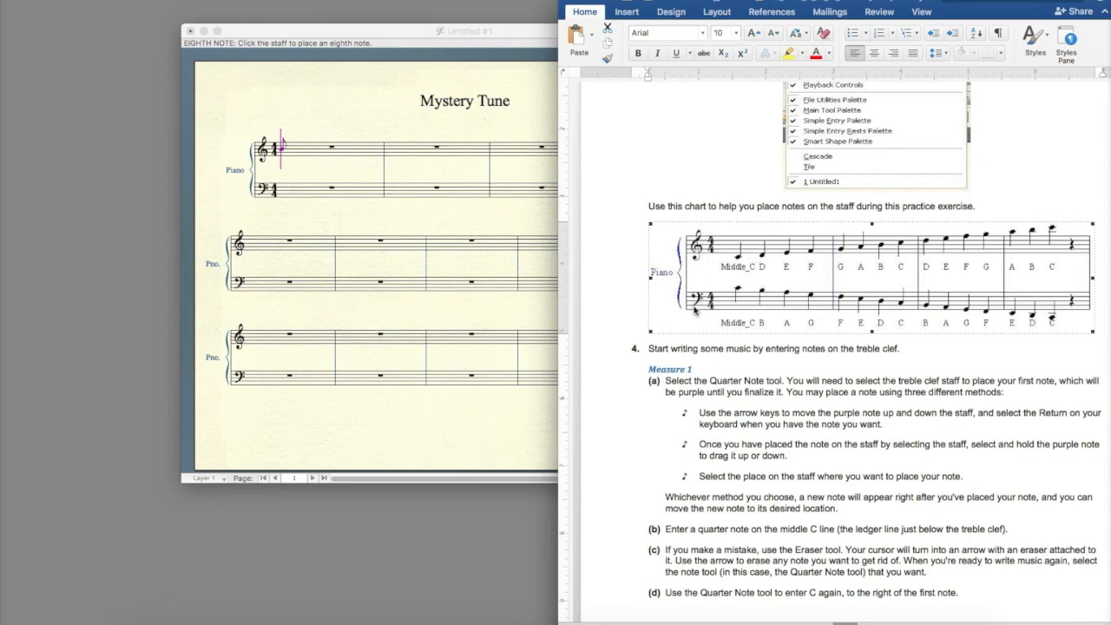
Highlight the words "treble clef" in step 4 of the assignment instructions
{"action": "scroll", "coordinate": [694, 309], "scroll_direction": "down", "scroll_amount": 3}
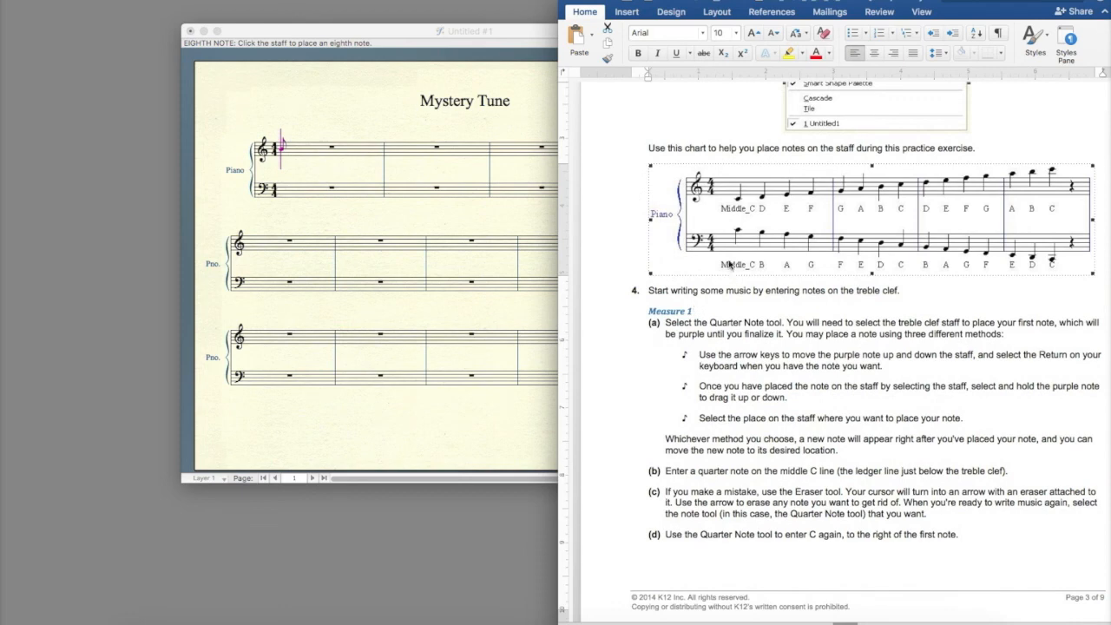
{"action": "scroll", "coordinate": [724, 250], "scroll_direction": "up", "scroll_amount": 1}
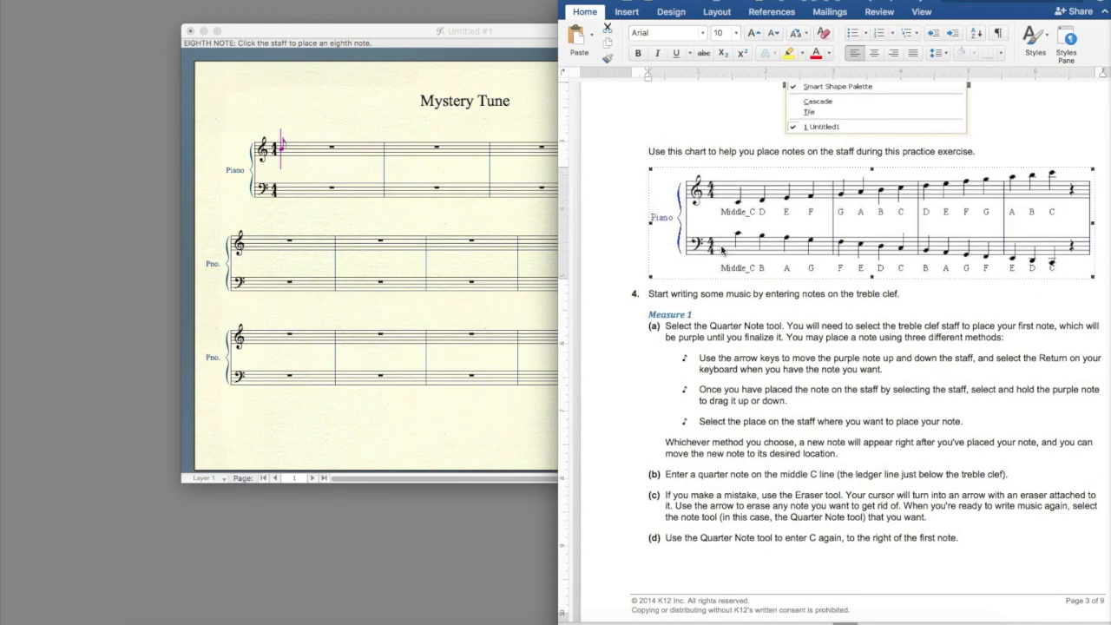
{"action": "scroll", "coordinate": [729, 348], "scroll_direction": "down", "scroll_amount": 3}
{"action": "scroll", "coordinate": [730, 347], "scroll_direction": "down", "scroll_amount": 7}
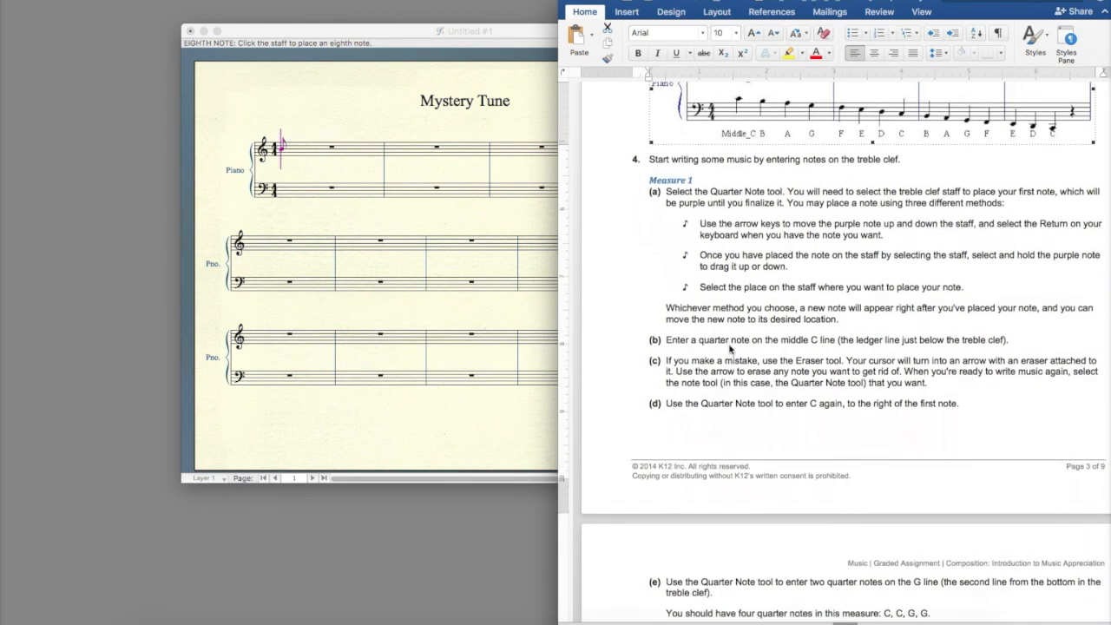
{"action": "scroll", "coordinate": [729, 346], "scroll_direction": "down", "scroll_amount": 1}
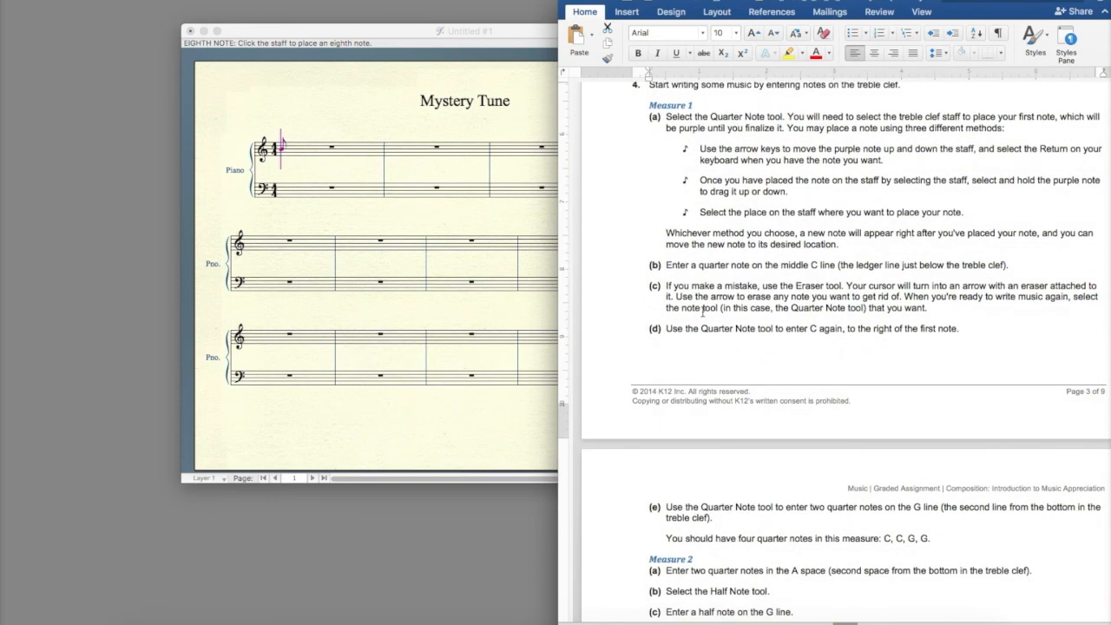
{"action": "scroll", "coordinate": [785, 160], "scroll_direction": "up", "scroll_amount": 1}
{"action": "left_click_drag", "start_coordinate": [857, 95], "coordinate": [899, 160]}
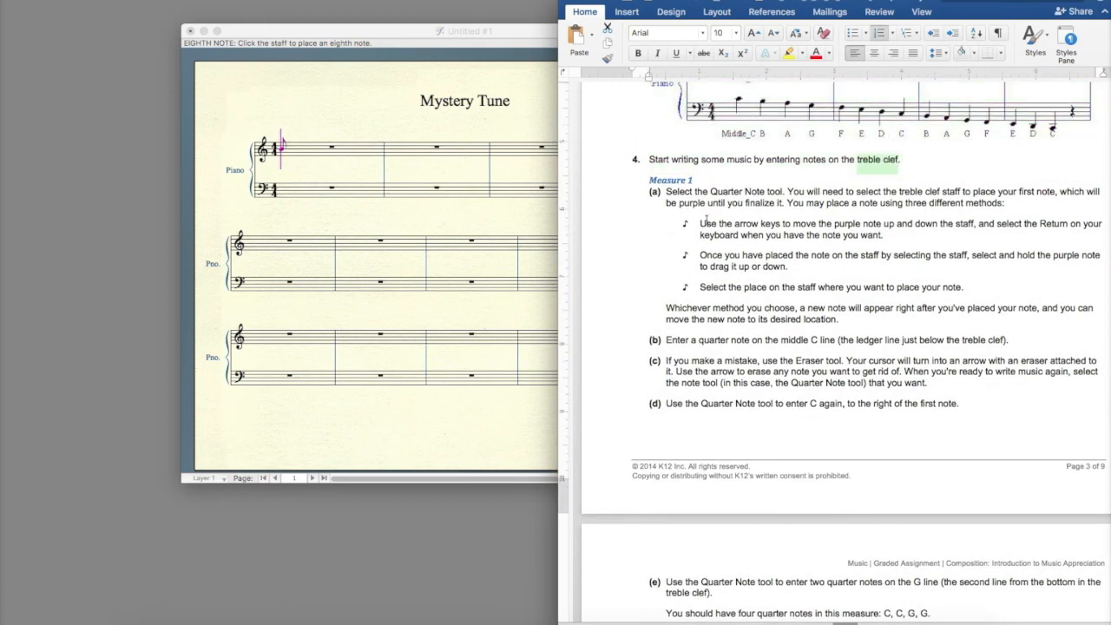
Bring the Mystery Tune score forward, move its window beside the palettes and pick the Quarter Note tool
{"action": "left_click", "coordinate": [400, 33]}
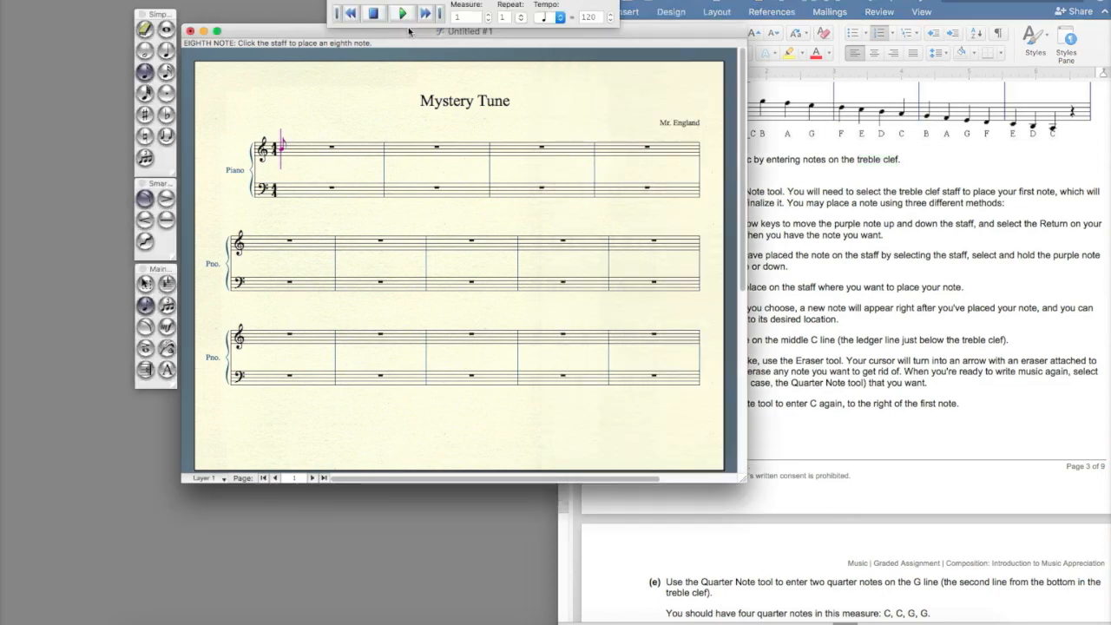
{"action": "left_click_drag", "start_coordinate": [646, 36], "coordinate": [620, 77]}
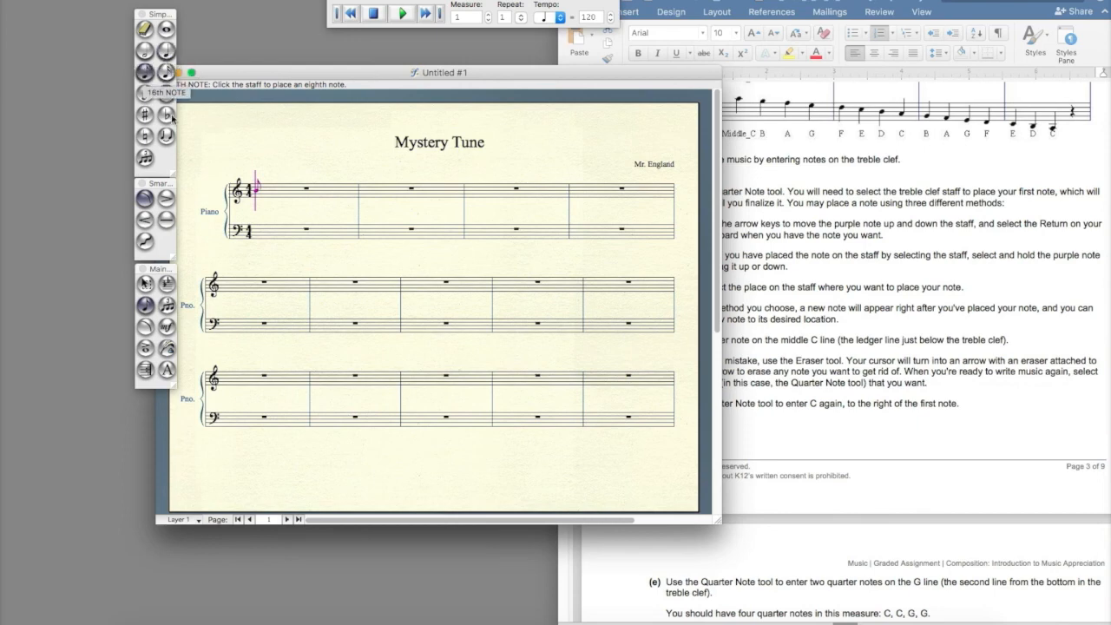
{"action": "left_click", "coordinate": [166, 50]}
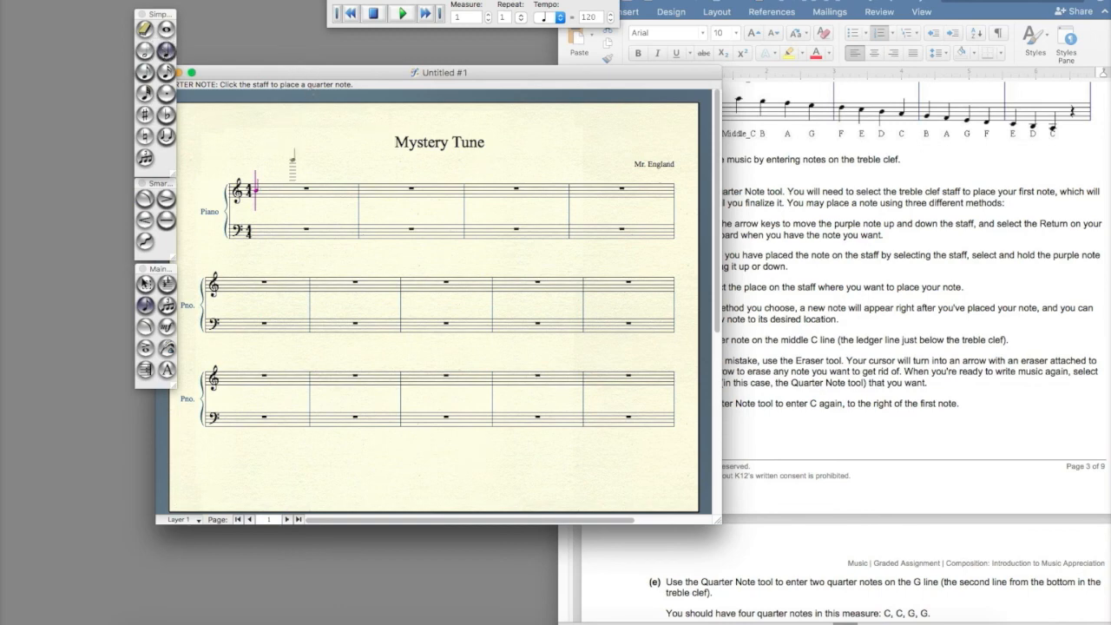
{"action": "left_click_drag", "start_coordinate": [298, 73], "coordinate": [268, 72]}
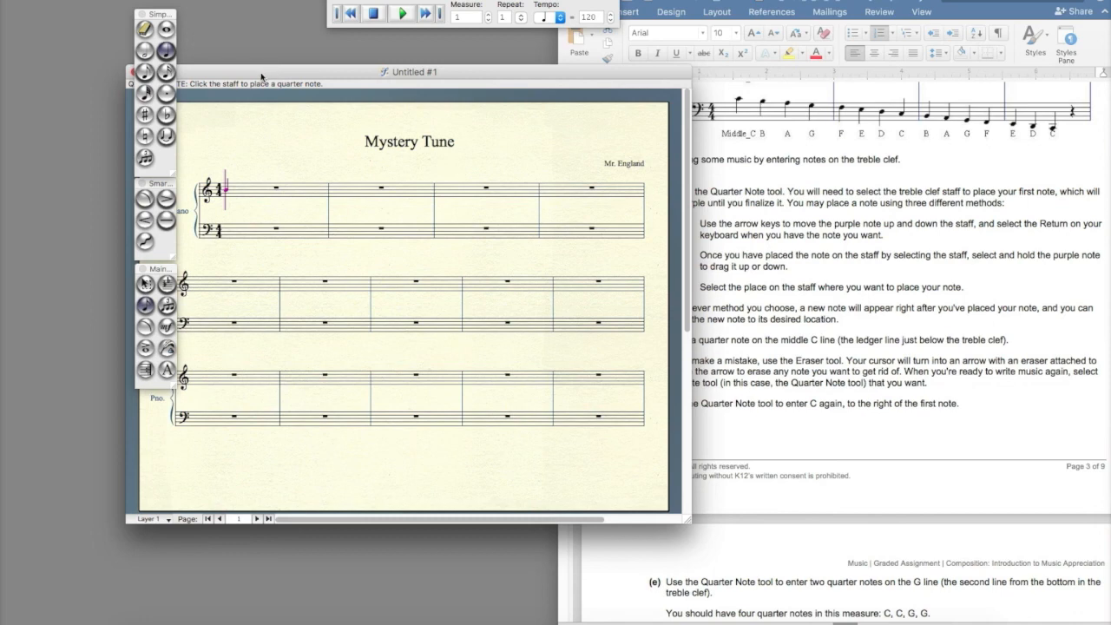
Enter two quarter notes on middle C at the start of the first treble measure
{"action": "left_click", "coordinate": [226, 190]}
{"action": "key", "text": "Up"}
{"action": "key", "text": "Up"}
{"action": "key", "text": "Down"}
{"action": "key", "text": "Down"}
{"action": "key", "text": "Up"}
{"action": "key", "text": "Up"}
{"action": "key", "text": "Up"}
{"action": "key", "text": "Up"}
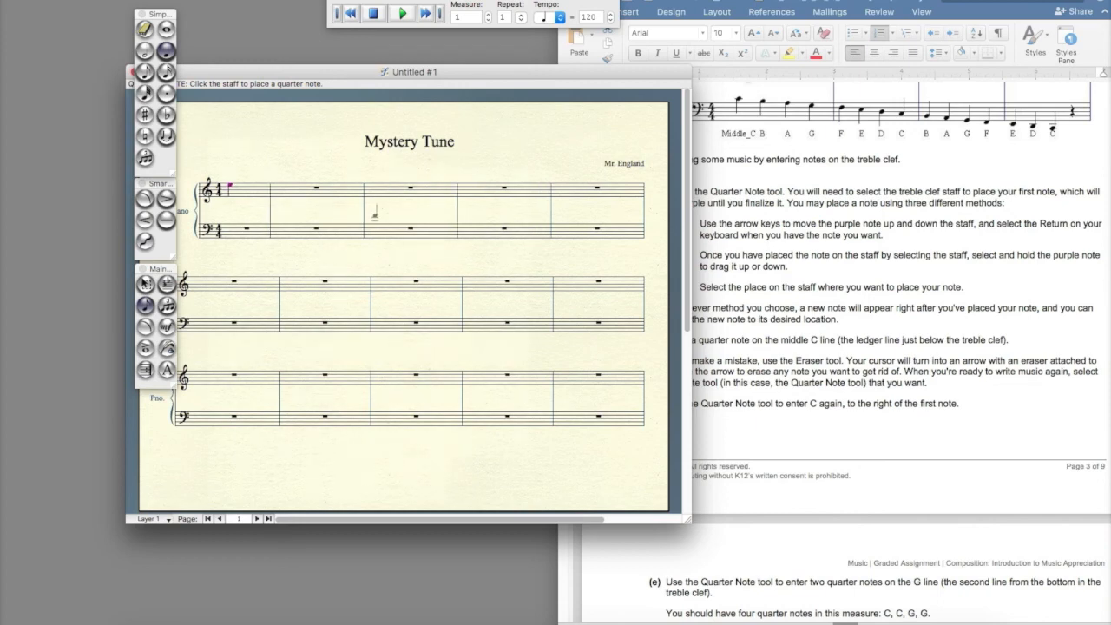
{"action": "key", "text": "Down"}
{"action": "left_click", "coordinate": [241, 191]}
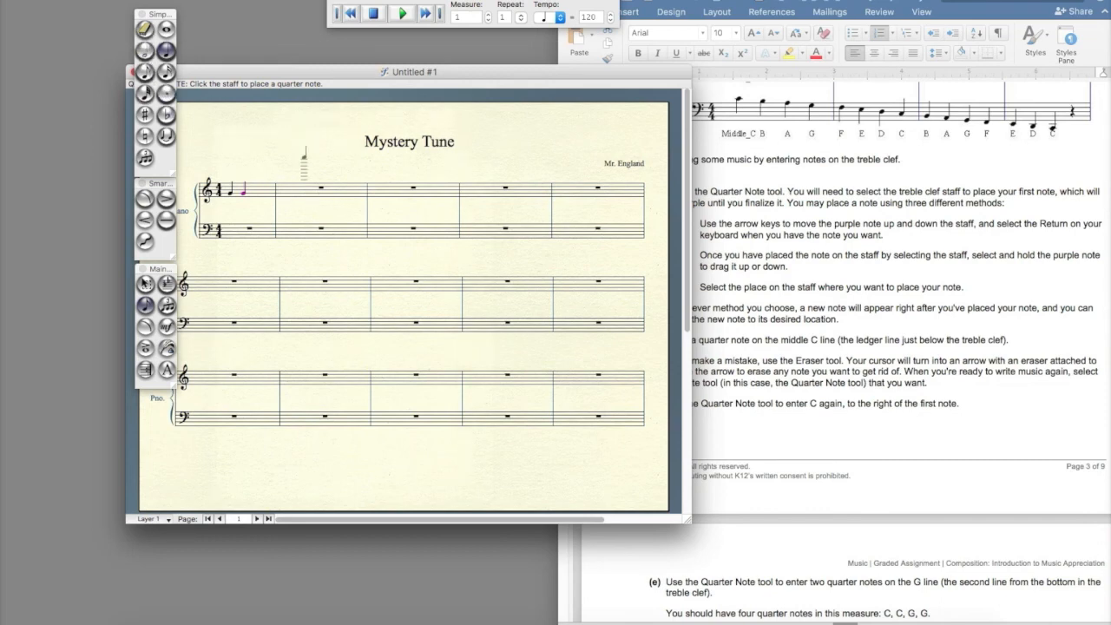
Move the score window and the three palettes further toward the screen edge
{"action": "left_click_drag", "start_coordinate": [333, 72], "coordinate": [279, 73]}
{"action": "left_click_drag", "start_coordinate": [154, 14], "coordinate": [53, 19]}
{"action": "left_click_drag", "start_coordinate": [159, 183], "coordinate": [57, 186]}
{"action": "left_click_drag", "start_coordinate": [158, 270], "coordinate": [58, 270]}
{"action": "left_click_drag", "start_coordinate": [253, 74], "coordinate": [252, 71]}
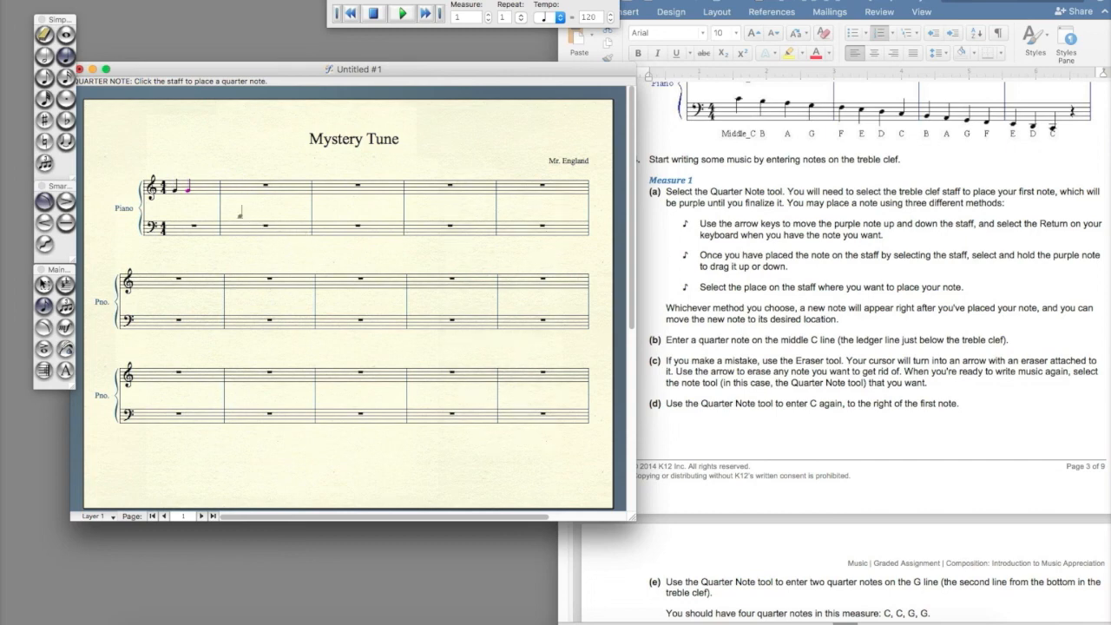
{"action": "scroll", "coordinate": [730, 209], "scroll_direction": "up", "scroll_amount": 3}
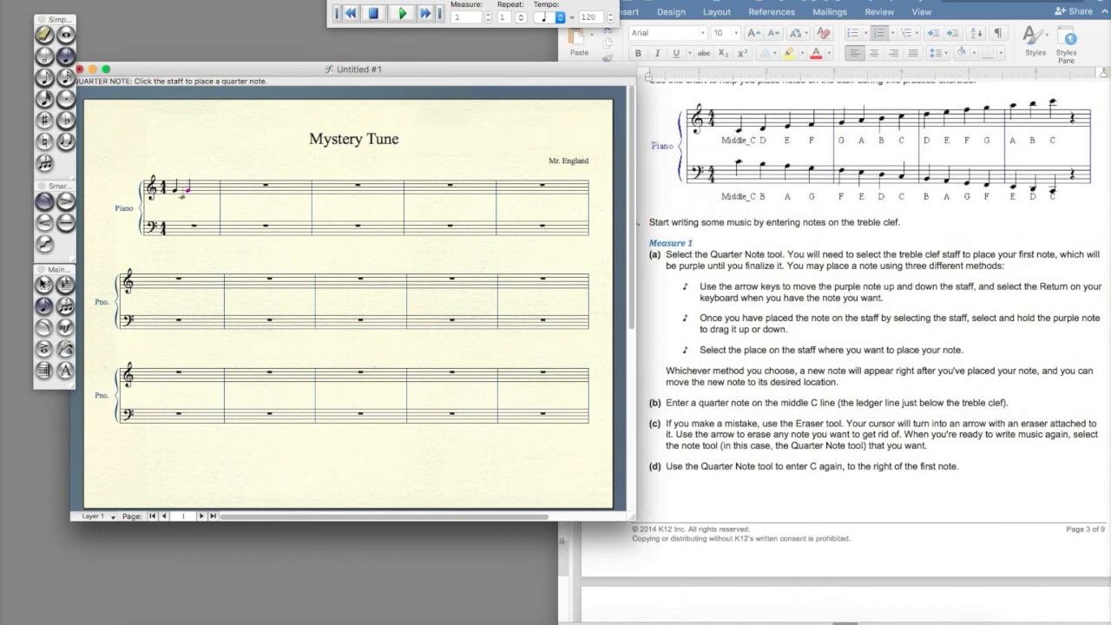
{"action": "left_click", "coordinate": [207, 196]}
{"action": "left_click", "coordinate": [212, 196]}
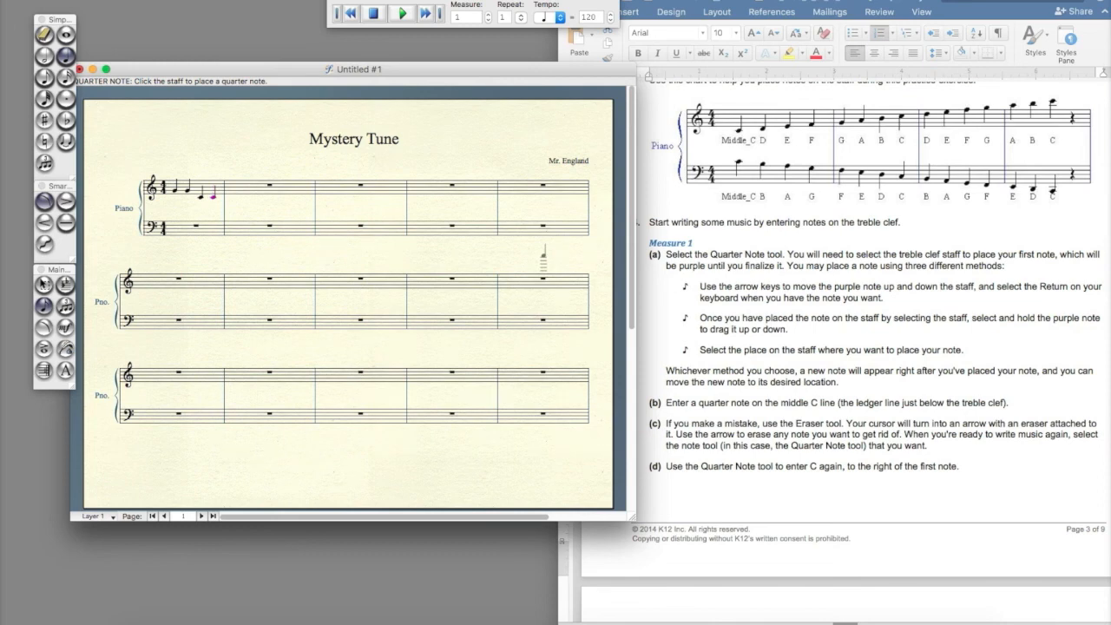
{"action": "key", "text": "Left"}
{"action": "key", "text": "Left"}
{"action": "key", "text": "Delete"}
{"action": "key", "text": "Delete"}
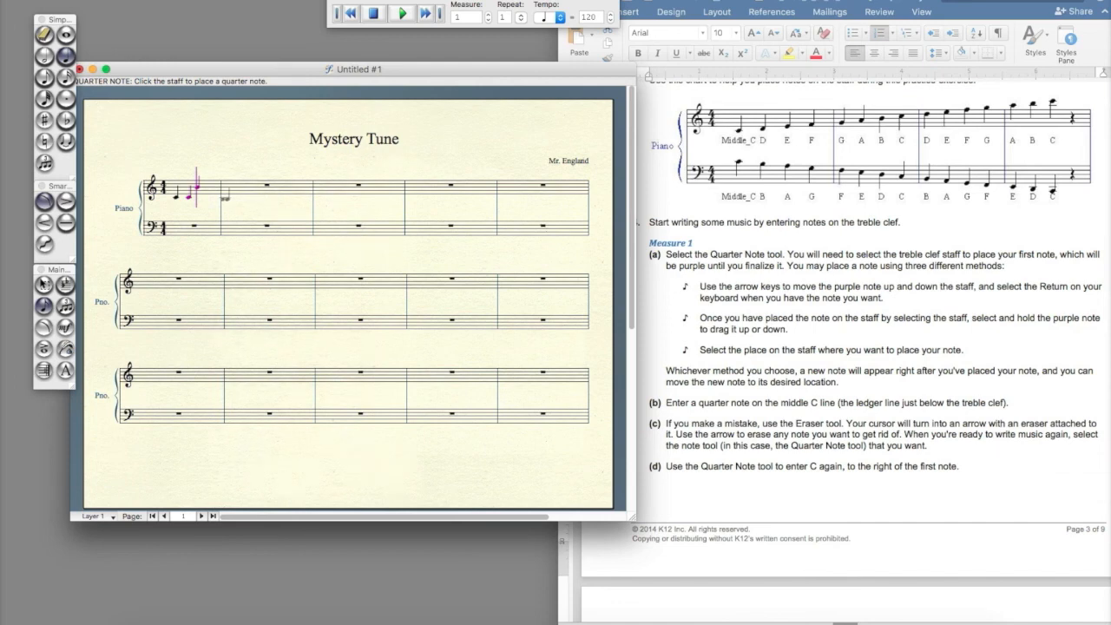
Enter two quarter notes on the G line to complete measure 1
{"action": "left_click", "coordinate": [201, 187]}
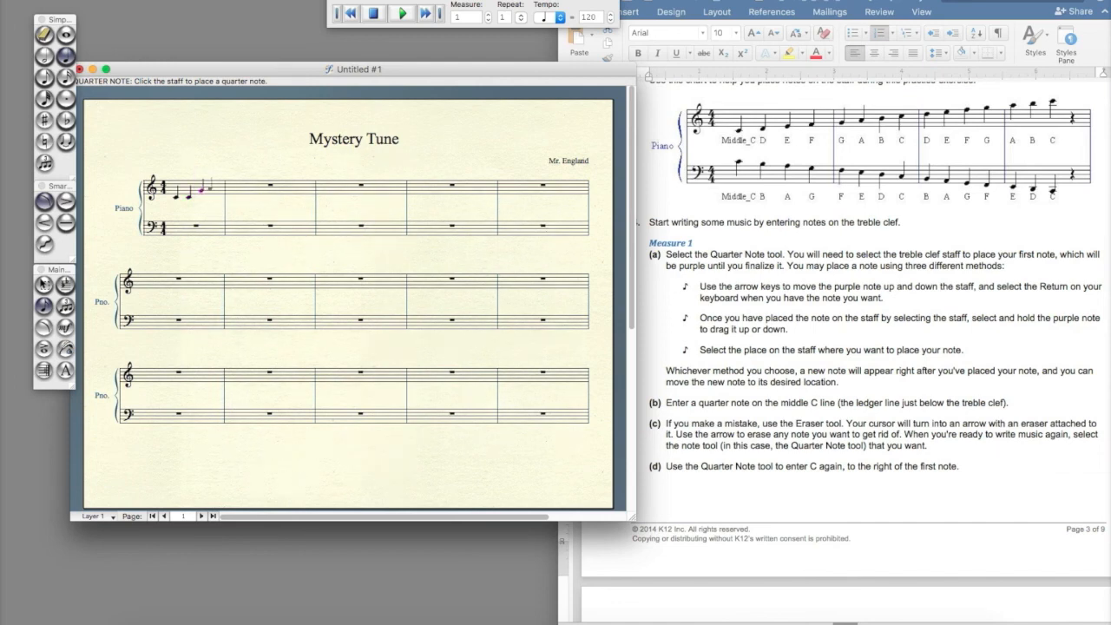
{"action": "left_click", "coordinate": [214, 187]}
Highlight the sentence "You should have four quarter notes in this measure: C, C, G, G." in the assignment
{"action": "scroll", "coordinate": [739, 338], "scroll_direction": "down", "scroll_amount": 10}
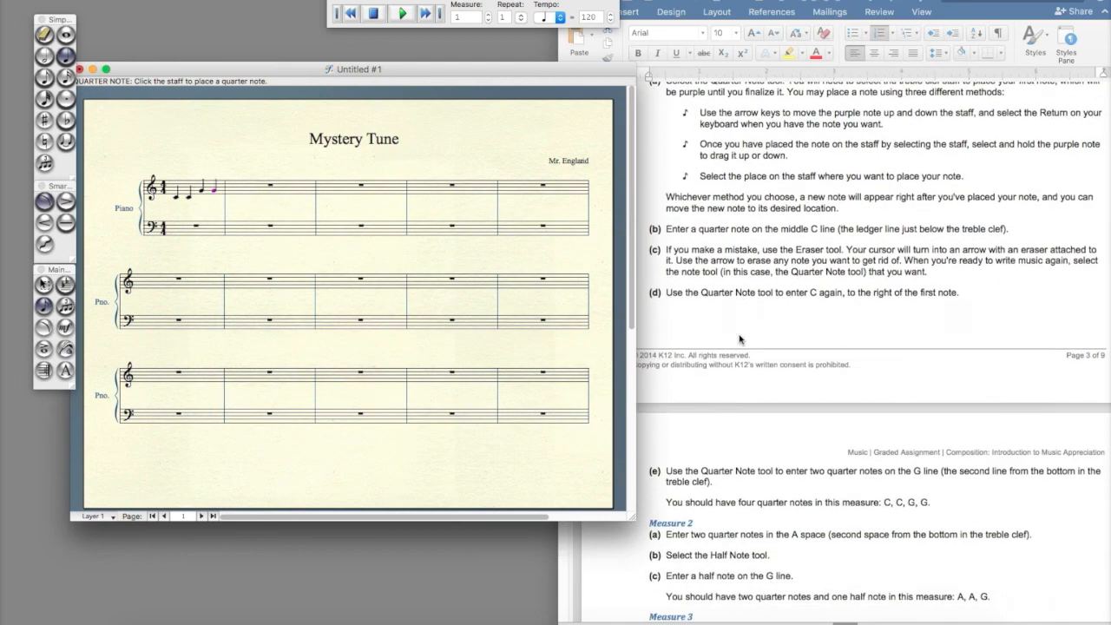
{"action": "scroll", "coordinate": [740, 339], "scroll_direction": "down", "scroll_amount": 3}
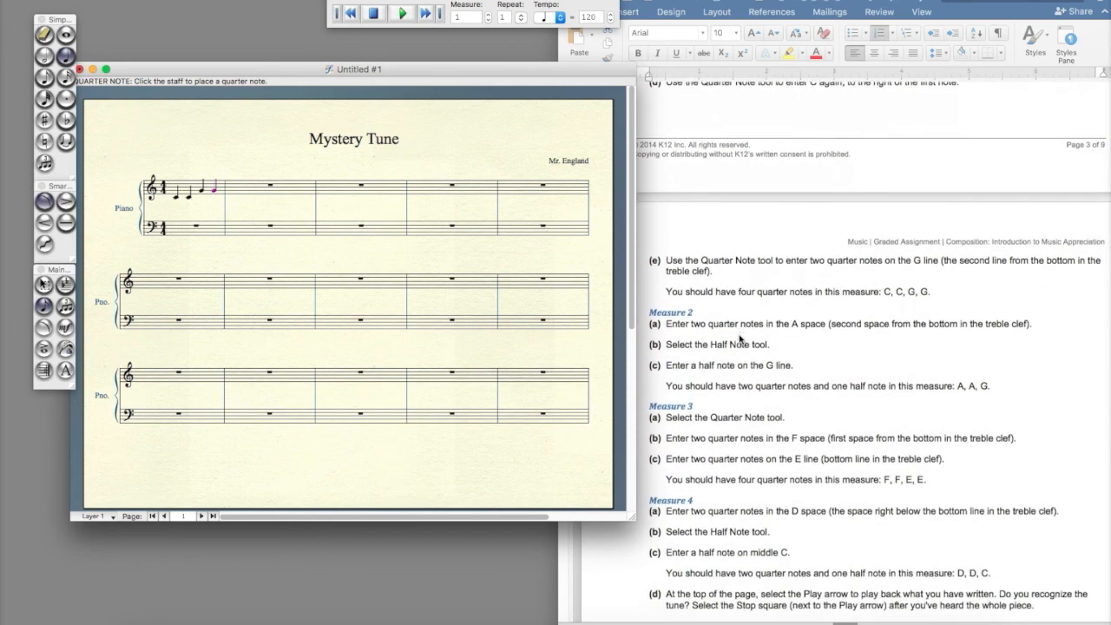
{"action": "scroll", "coordinate": [740, 338], "scroll_direction": "down", "scroll_amount": 1}
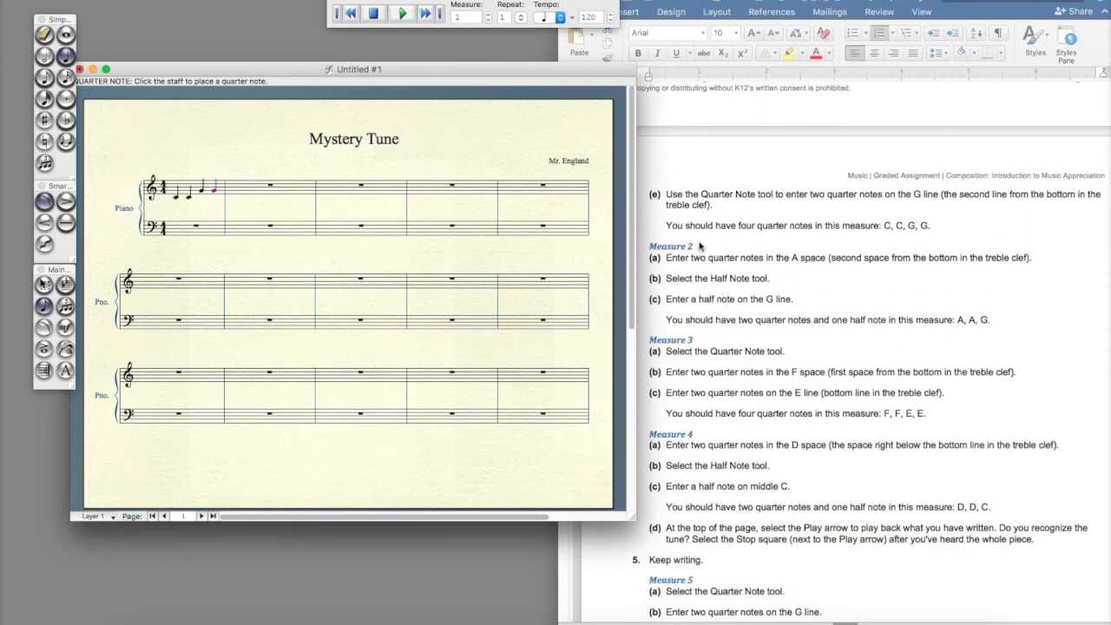
{"action": "left_click", "coordinate": [682, 236]}
{"action": "left_click_drag", "start_coordinate": [666, 226], "coordinate": [939, 227]}
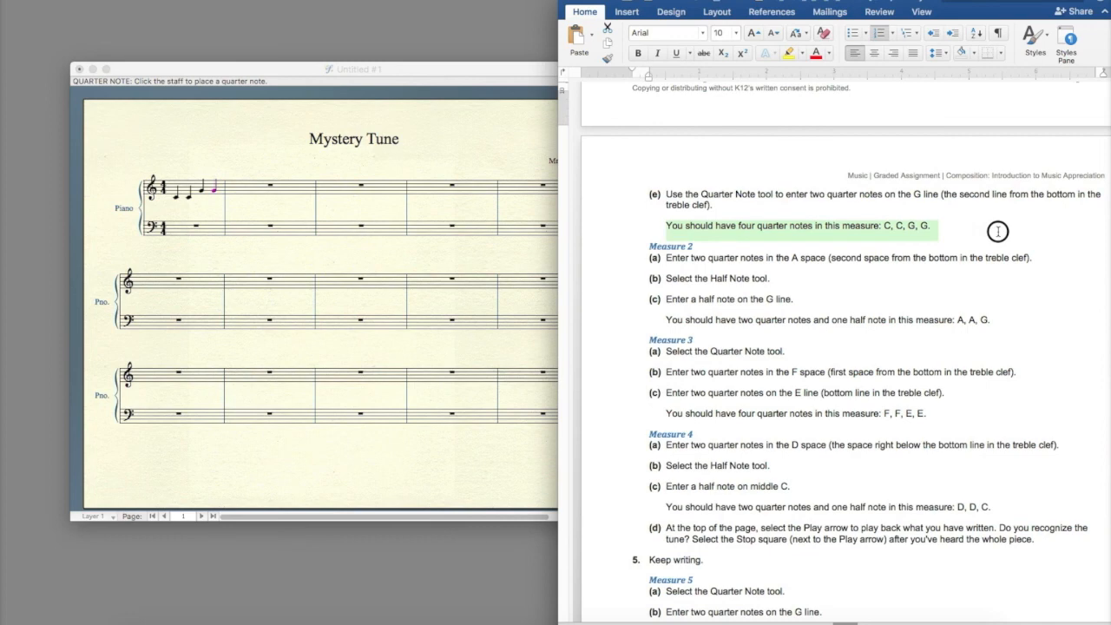
{"action": "scroll", "coordinate": [269, 111], "scroll_direction": "down", "scroll_amount": 3}
{"action": "scroll", "coordinate": [267, 152], "scroll_direction": "up", "scroll_amount": 2}
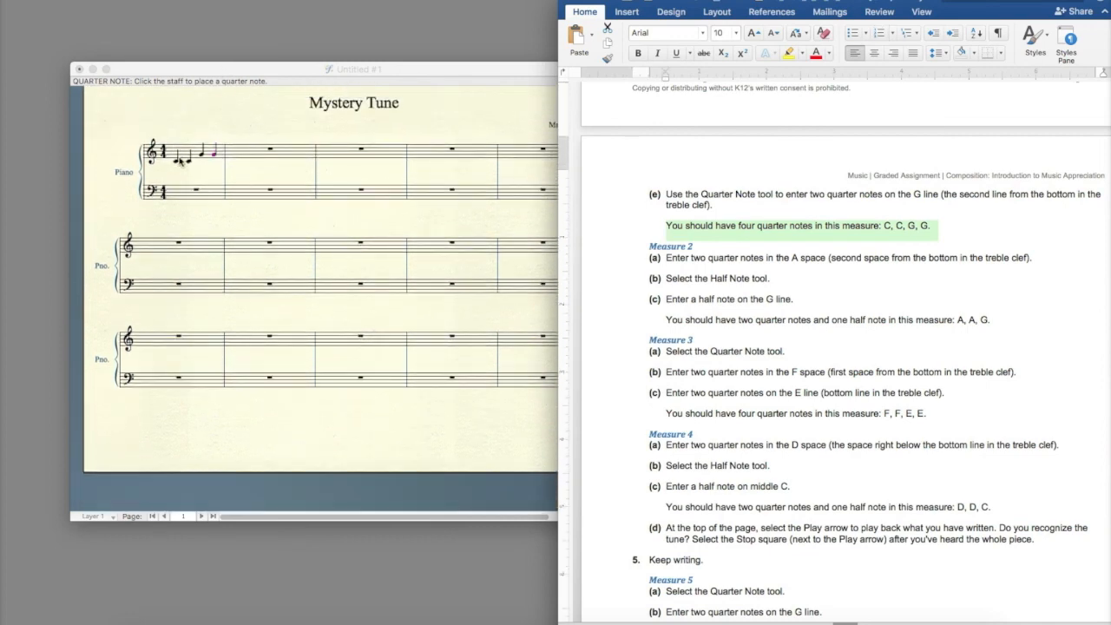
Enter two quarter notes in the A space of measure 2
{"action": "left_click", "coordinate": [262, 69]}
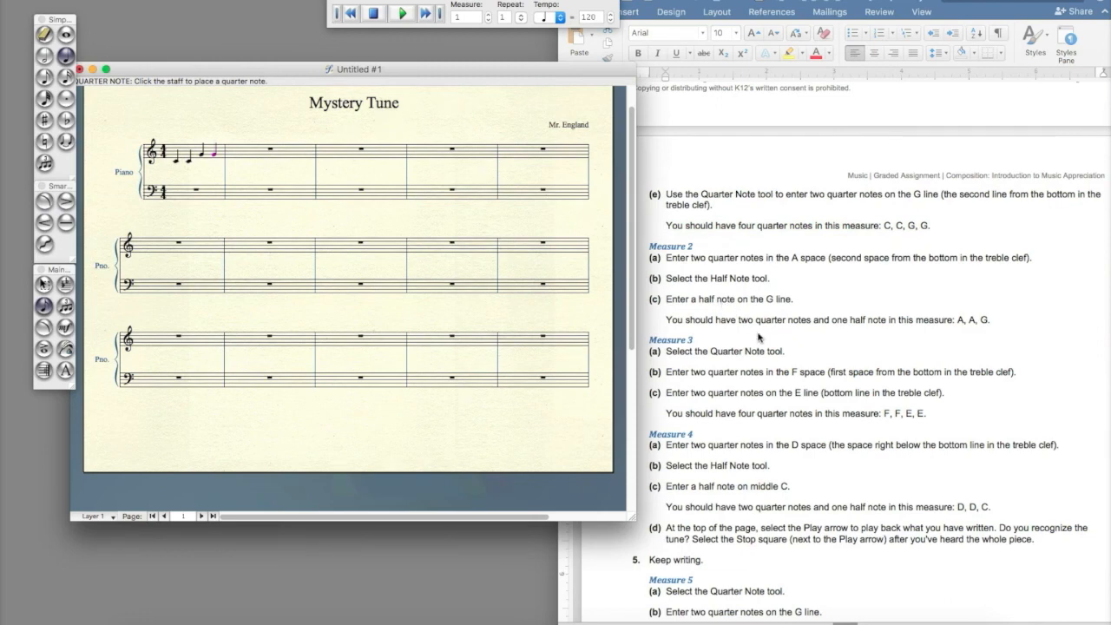
{"action": "scroll", "coordinate": [760, 338], "scroll_direction": "down", "scroll_amount": 4}
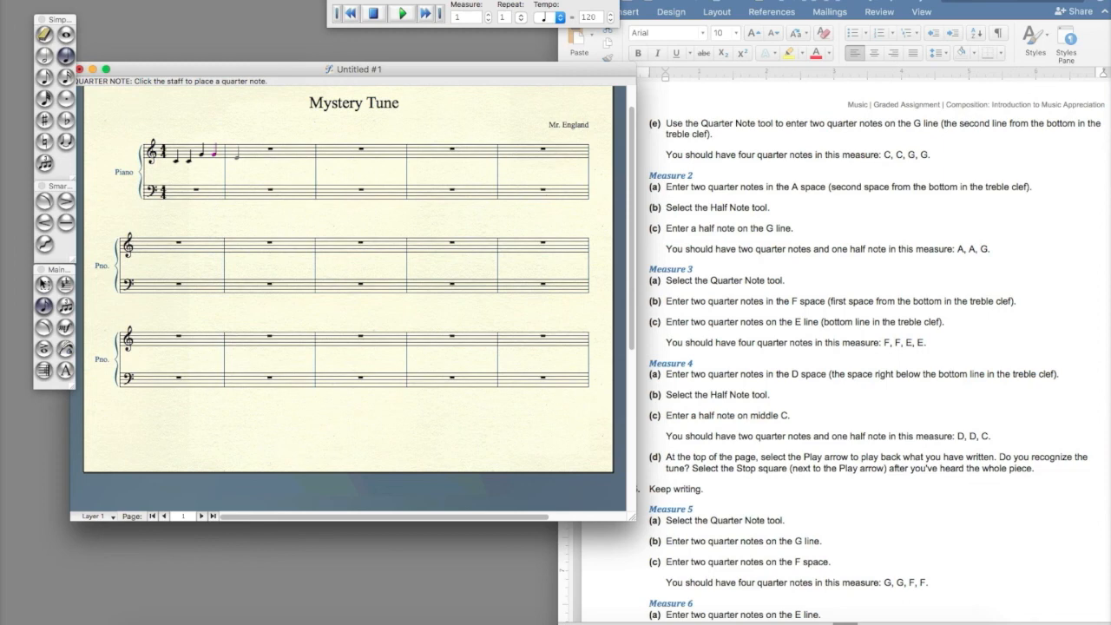
{"action": "left_click", "coordinate": [236, 155]}
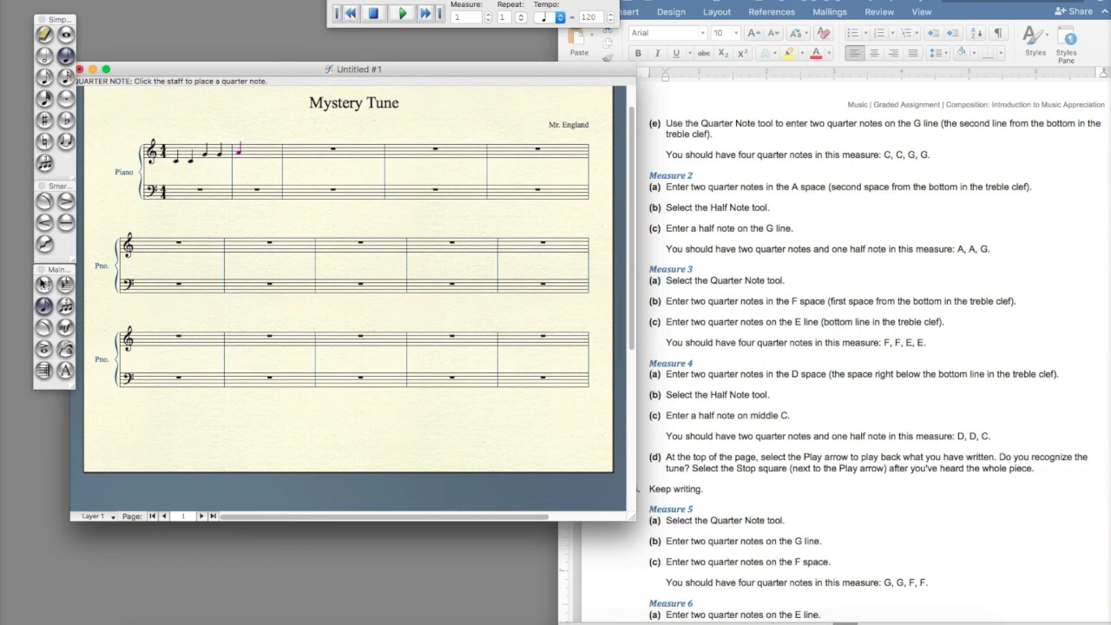
{"action": "left_click", "coordinate": [249, 151]}
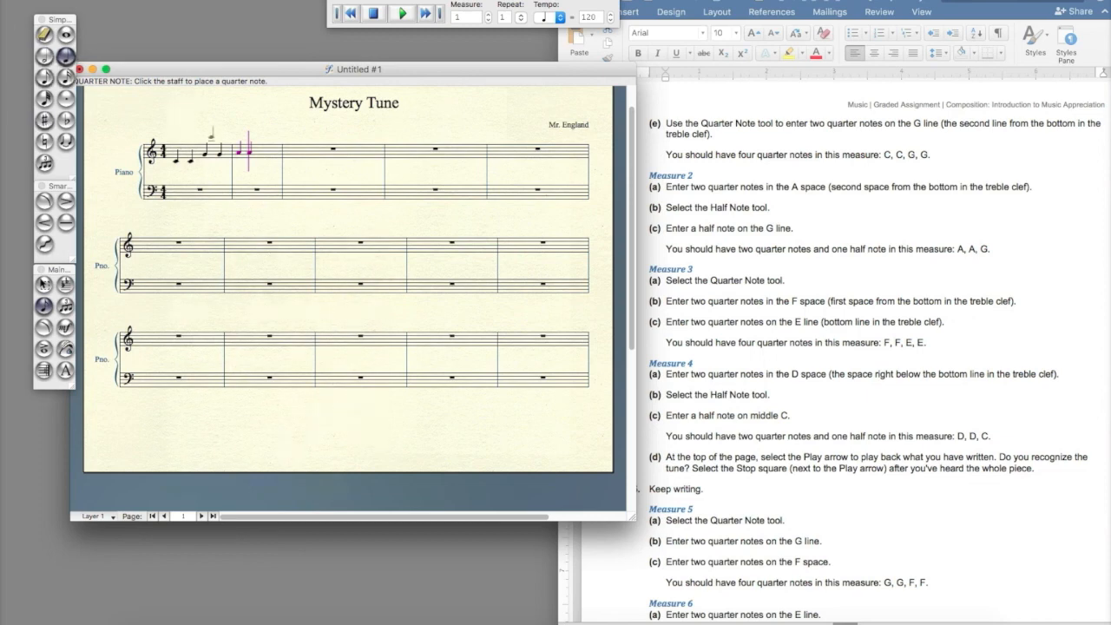
Switch to the Half Note tool and enter a half note on the G line in measure 2
{"action": "left_click", "coordinate": [44, 57]}
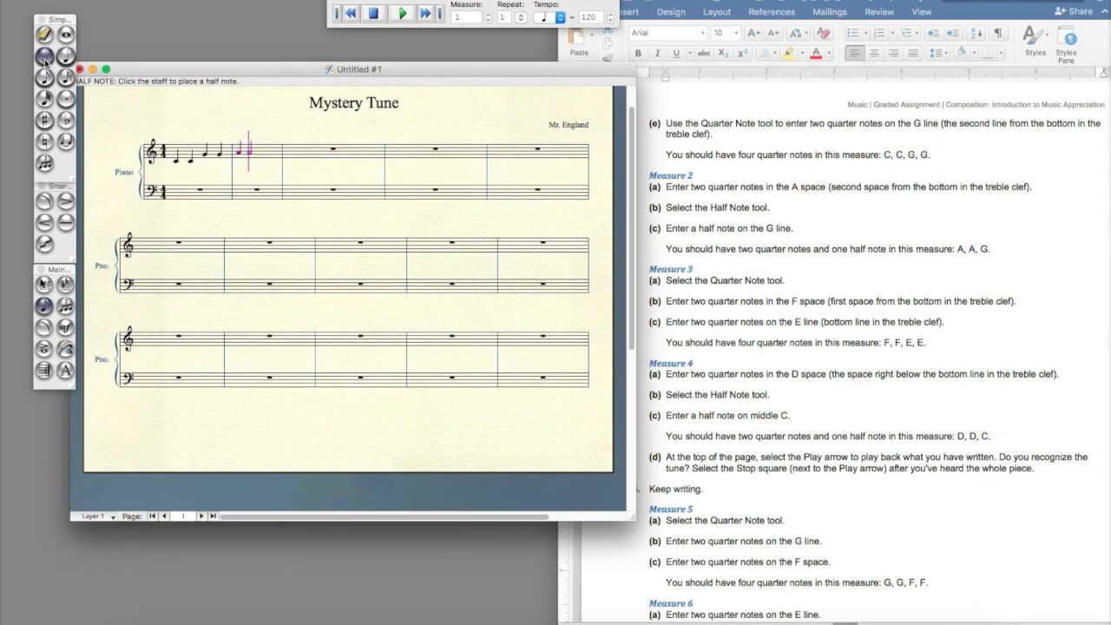
{"action": "left_click", "coordinate": [64, 57]}
{"action": "key", "text": "Right"}
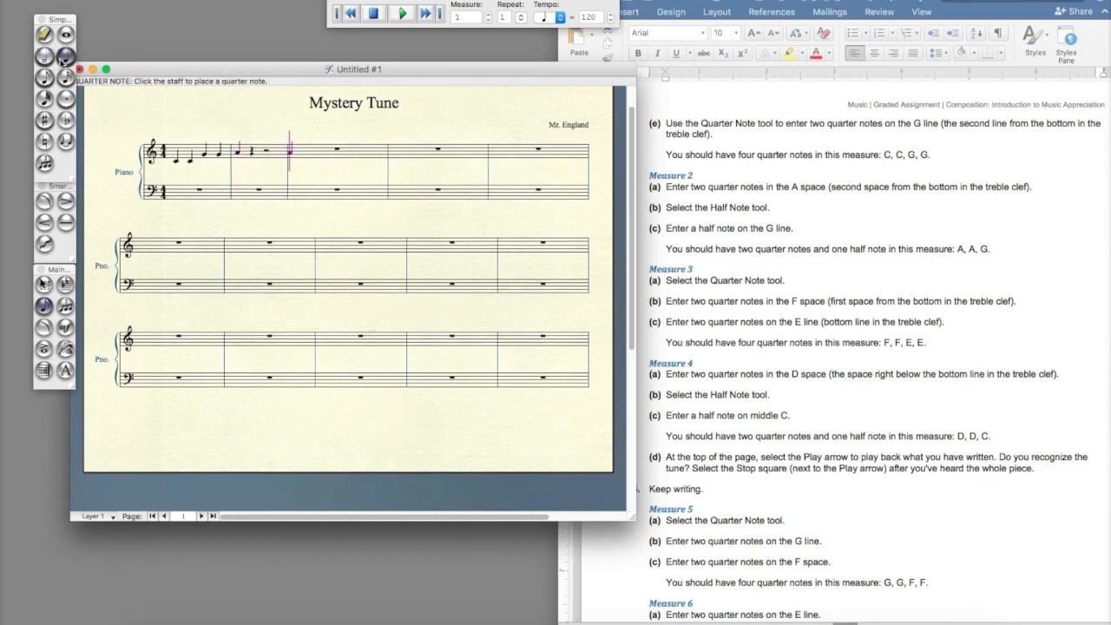
{"action": "key", "text": "space"}
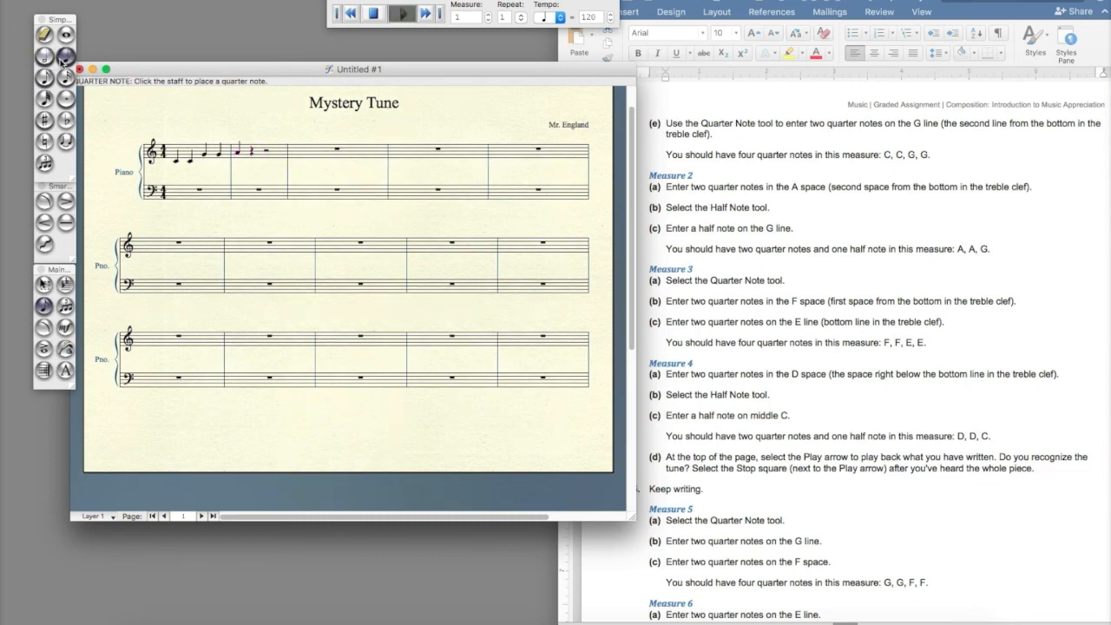
{"action": "key", "text": "space"}
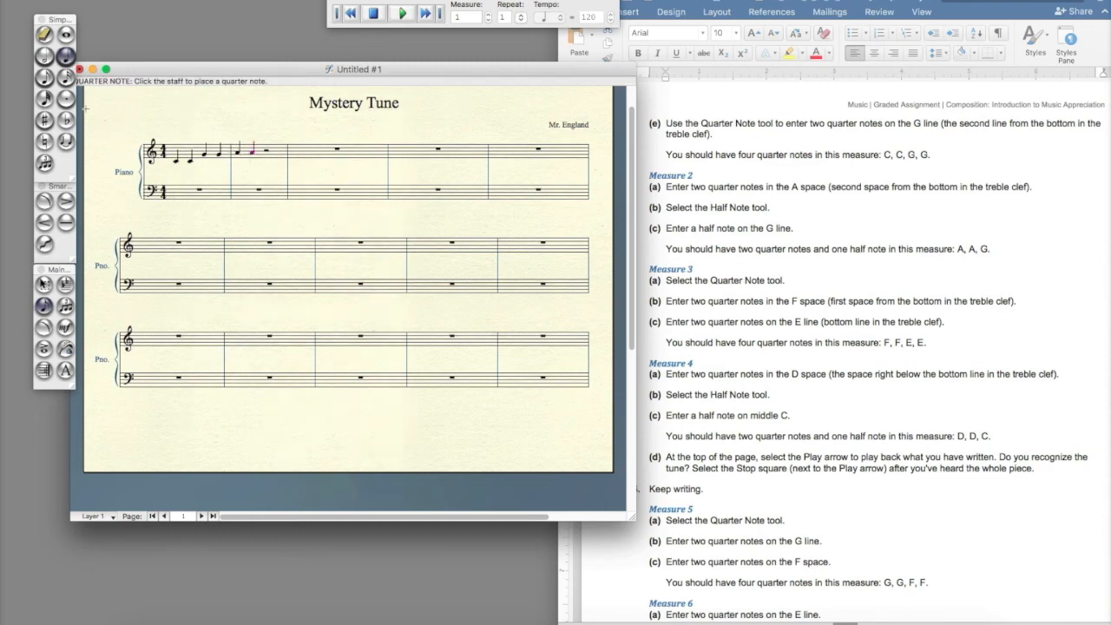
{"action": "left_click", "coordinate": [44, 56]}
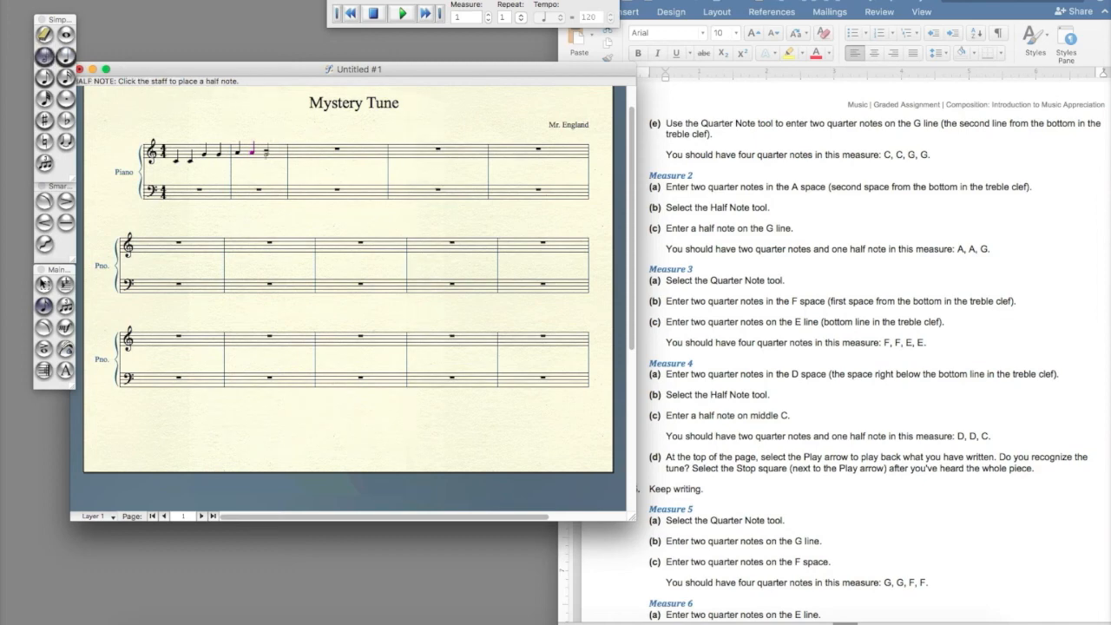
{"action": "left_click", "coordinate": [266, 154]}
Play back the written measures and stop playback
{"action": "left_click", "coordinate": [375, 15]}
{"action": "left_click", "coordinate": [400, 14]}
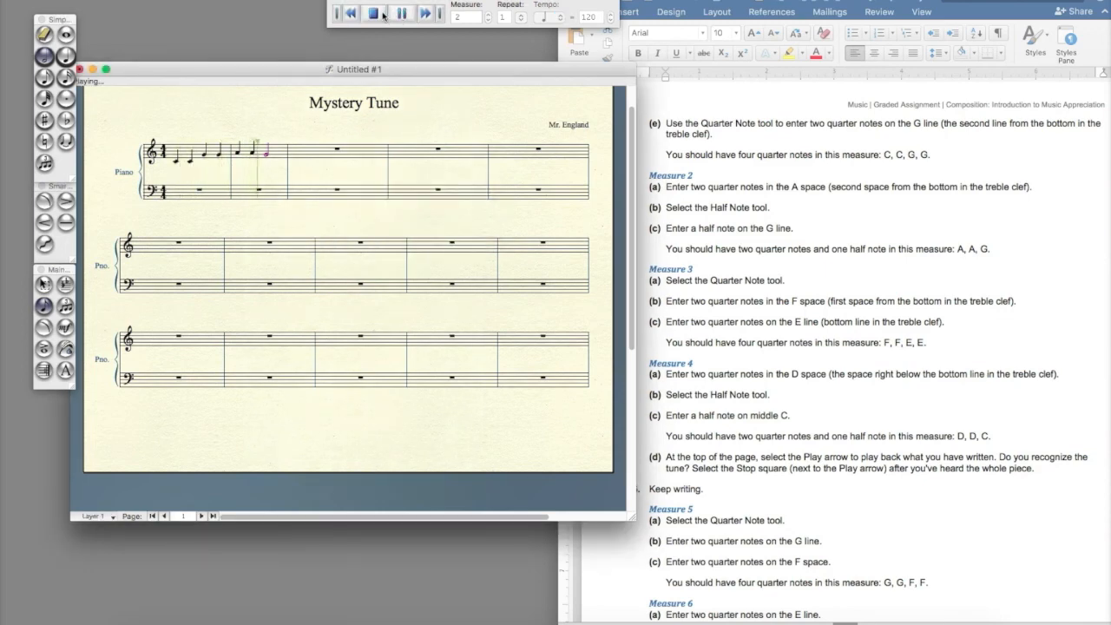
{"action": "left_click", "coordinate": [375, 14]}
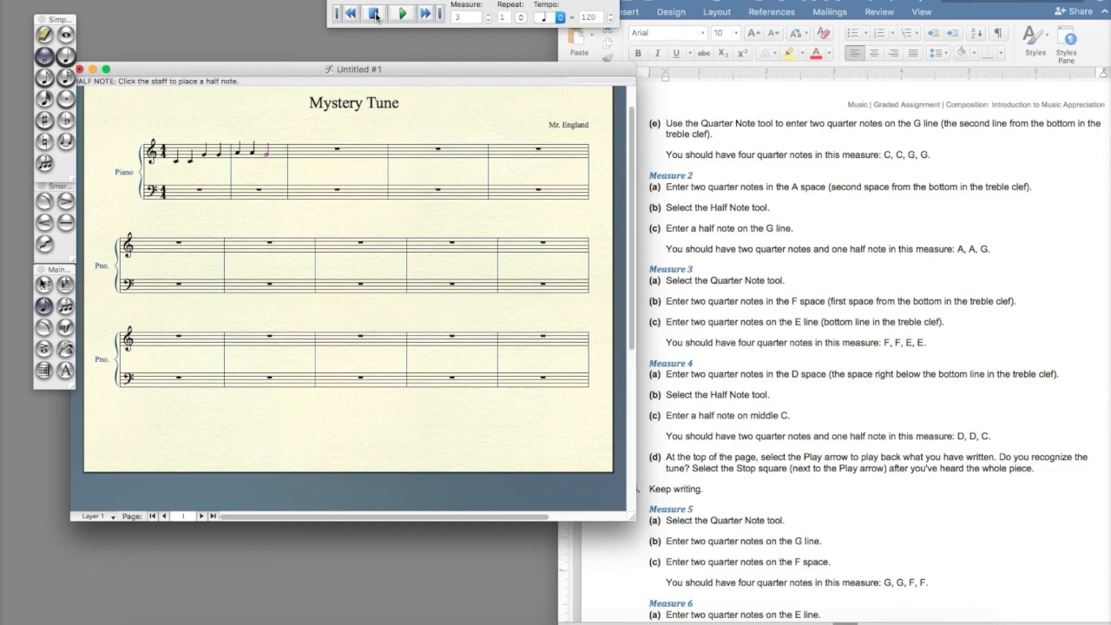
{"action": "left_click", "coordinate": [375, 15]}
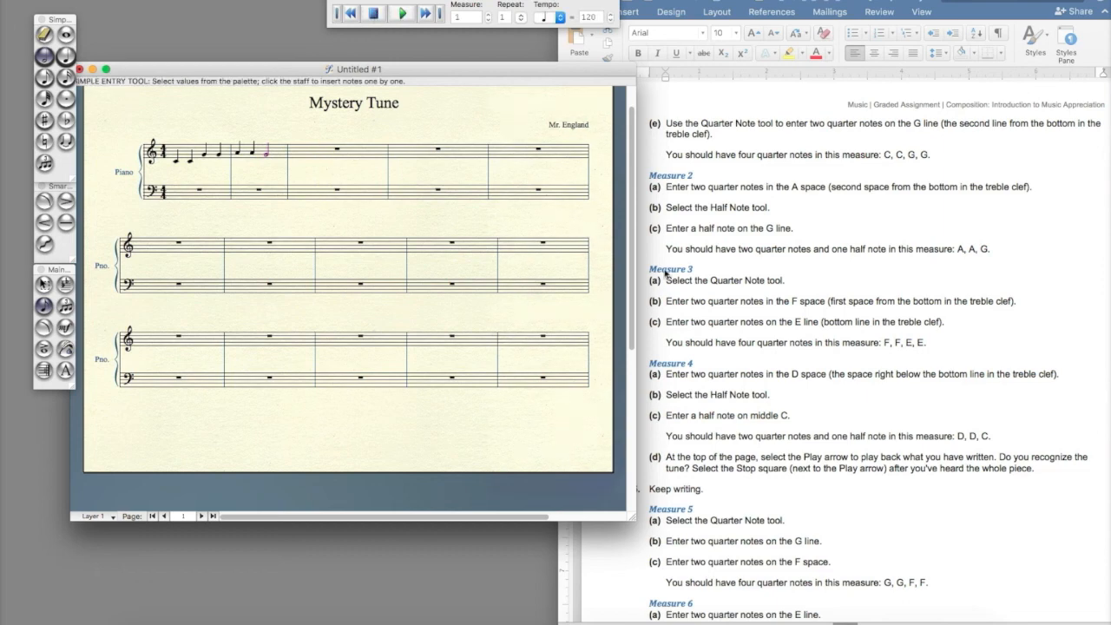
Enter four quarter notes F, F, E, E in measure 3 of the treble clef
{"action": "scroll", "coordinate": [668, 274], "scroll_direction": "down", "scroll_amount": 3}
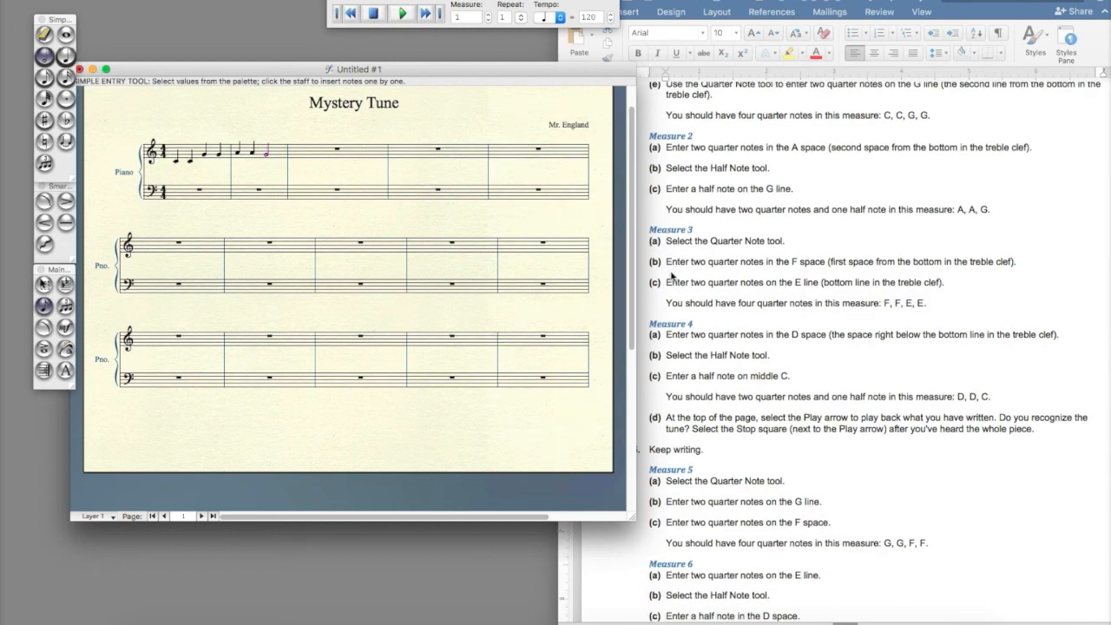
{"action": "left_click", "coordinate": [65, 57]}
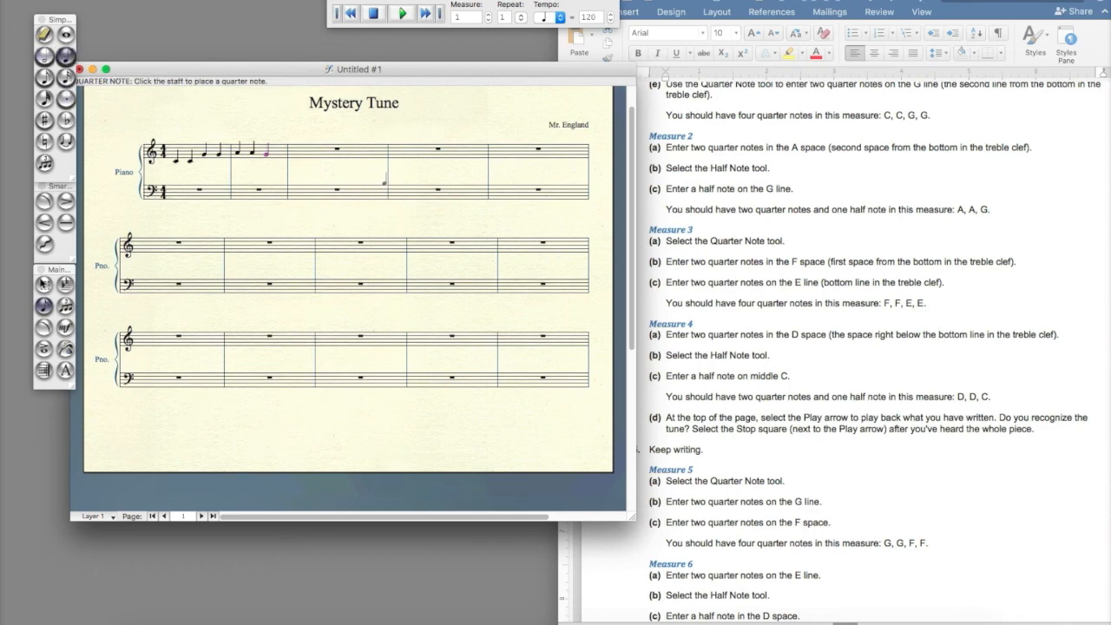
{"action": "left_click", "coordinate": [292, 157]}
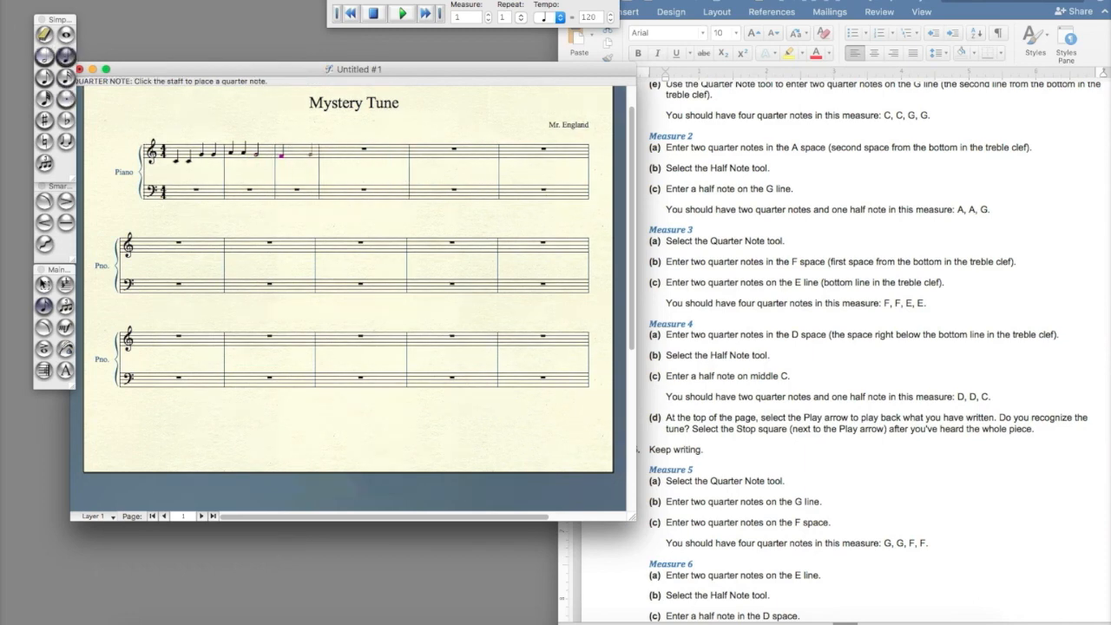
{"action": "left_click", "coordinate": [299, 155]}
{"action": "left_click", "coordinate": [303, 156]}
{"action": "left_click", "coordinate": [315, 156]}
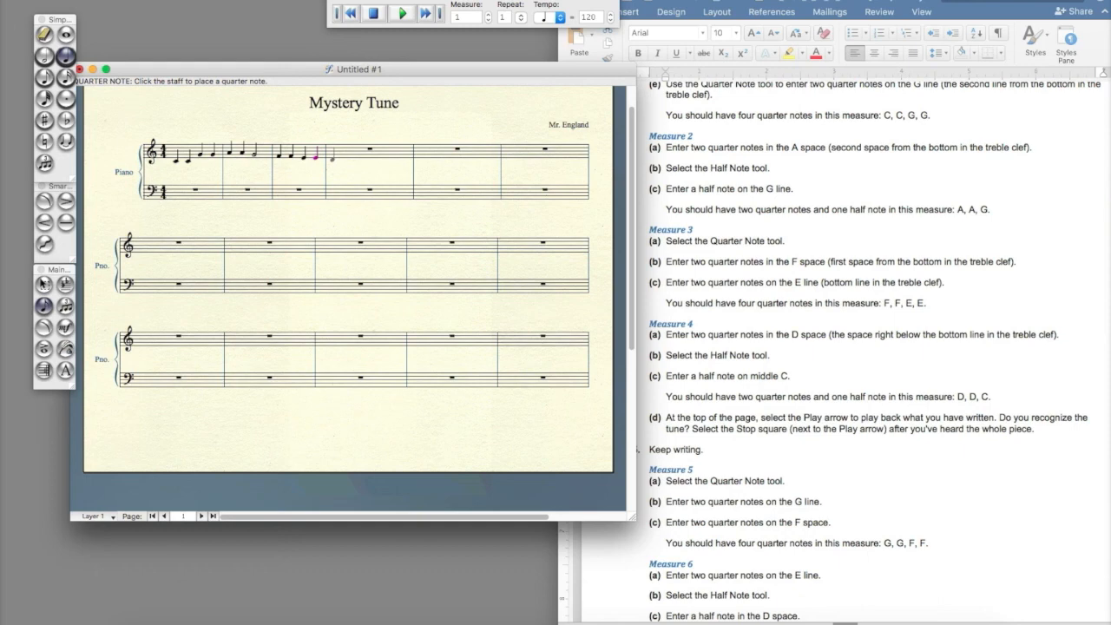
Enter two quarter notes in the D space and a half note on middle C in measure 4, then play the tune back and stop it
{"action": "left_click", "coordinate": [332, 159]}
{"action": "left_click", "coordinate": [360, 157]}
{"action": "left_click", "coordinate": [46, 57]}
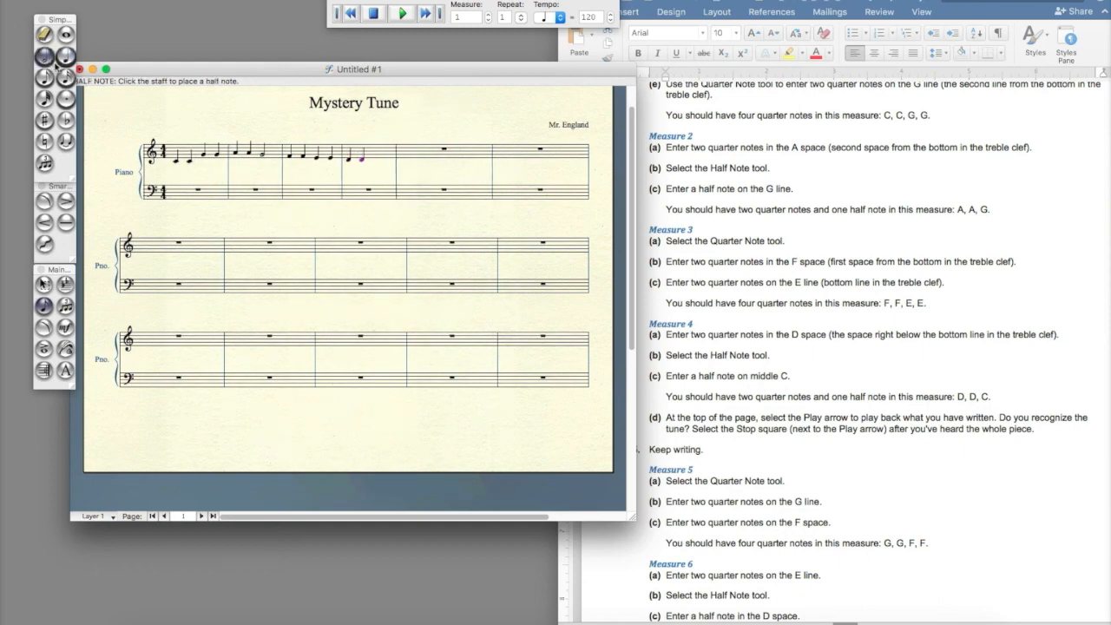
{"action": "left_click", "coordinate": [380, 158]}
{"action": "left_click", "coordinate": [403, 14]}
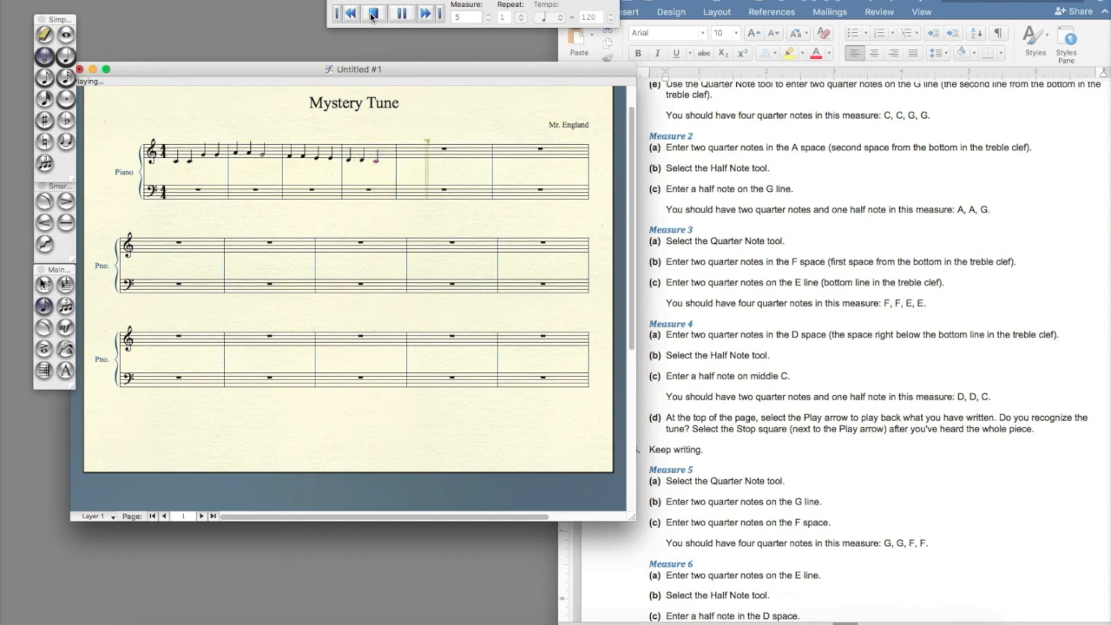
{"action": "left_click", "coordinate": [372, 14]}
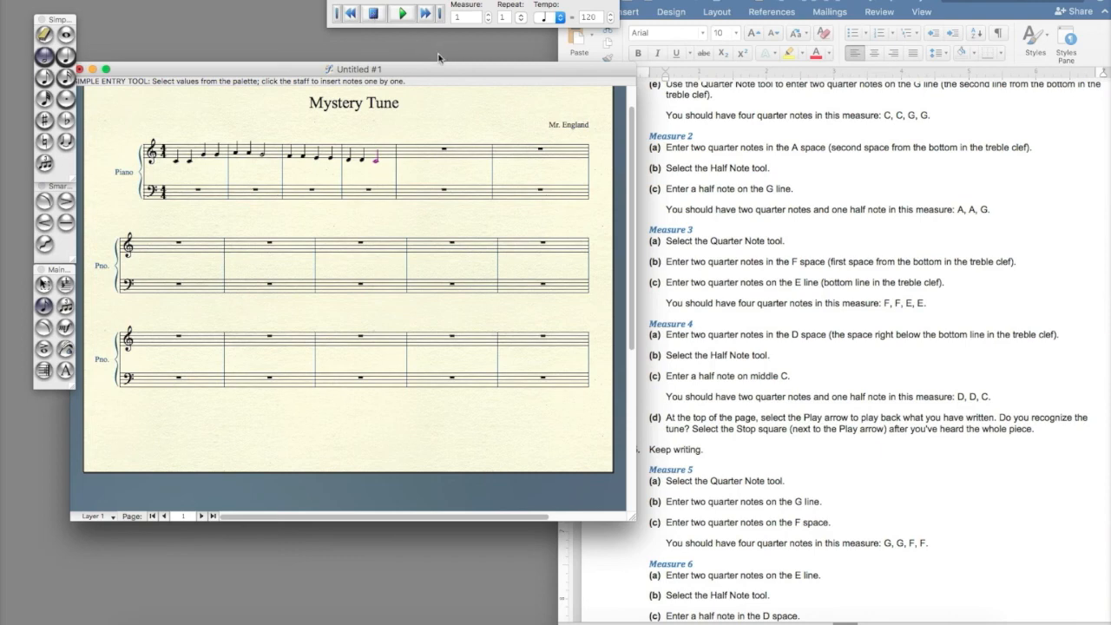
Read through the instructions for the remaining measures and the bass-clef chords
{"action": "scroll", "coordinate": [716, 301], "scroll_direction": "down", "scroll_amount": 3}
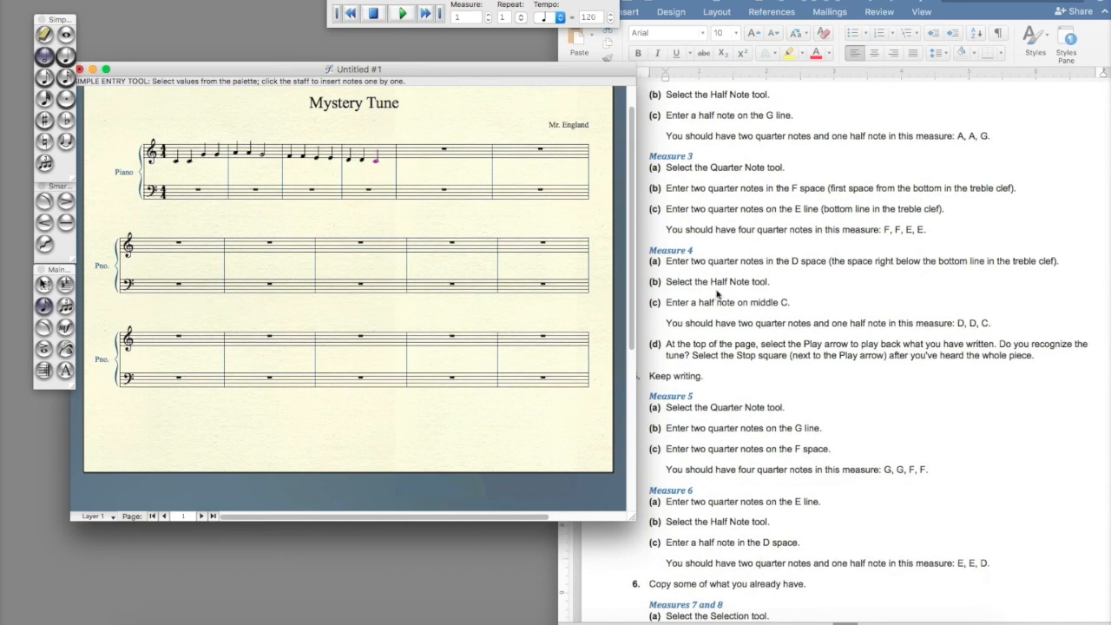
{"action": "scroll", "coordinate": [721, 319], "scroll_direction": "down", "scroll_amount": 3}
{"action": "scroll", "coordinate": [722, 319], "scroll_direction": "down", "scroll_amount": 15}
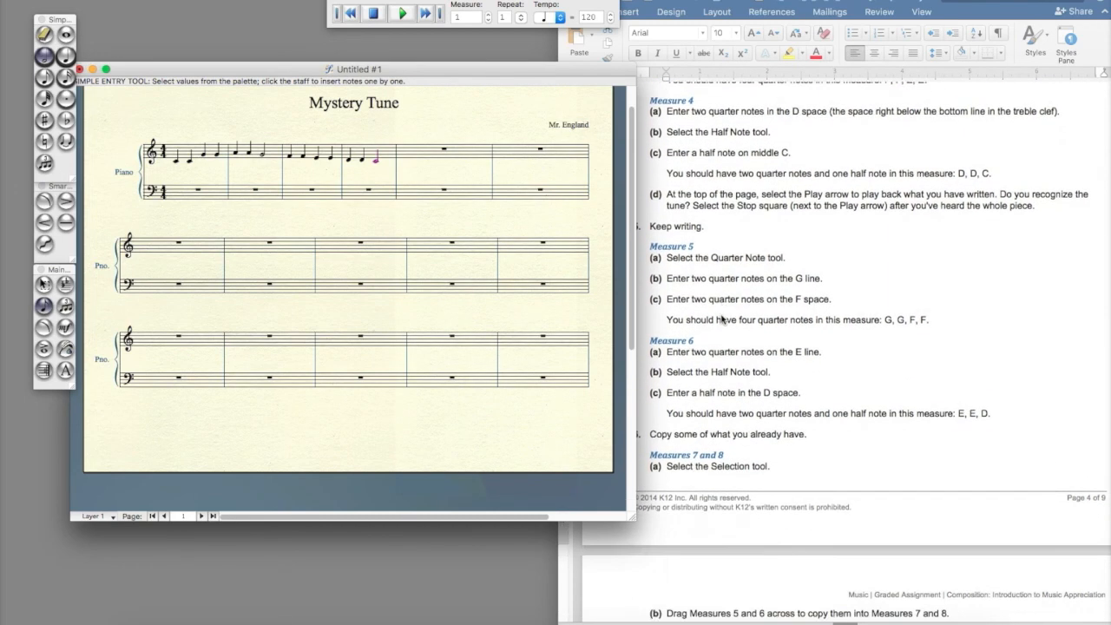
{"action": "scroll", "coordinate": [721, 319], "scroll_direction": "down", "scroll_amount": 8}
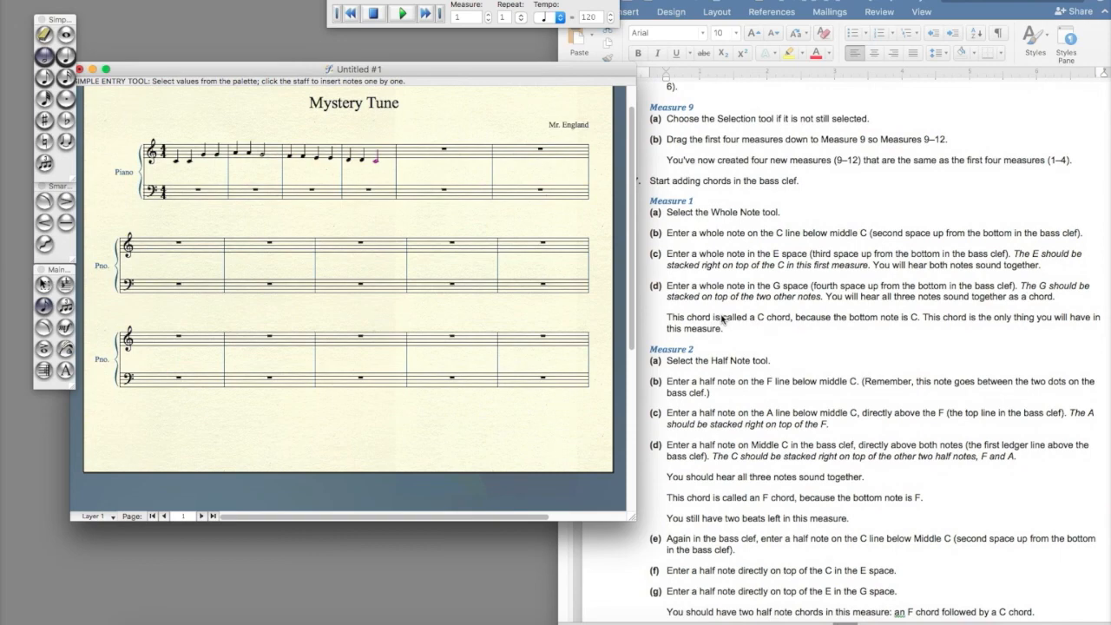
{"action": "scroll", "coordinate": [721, 318], "scroll_direction": "up", "scroll_amount": 5}
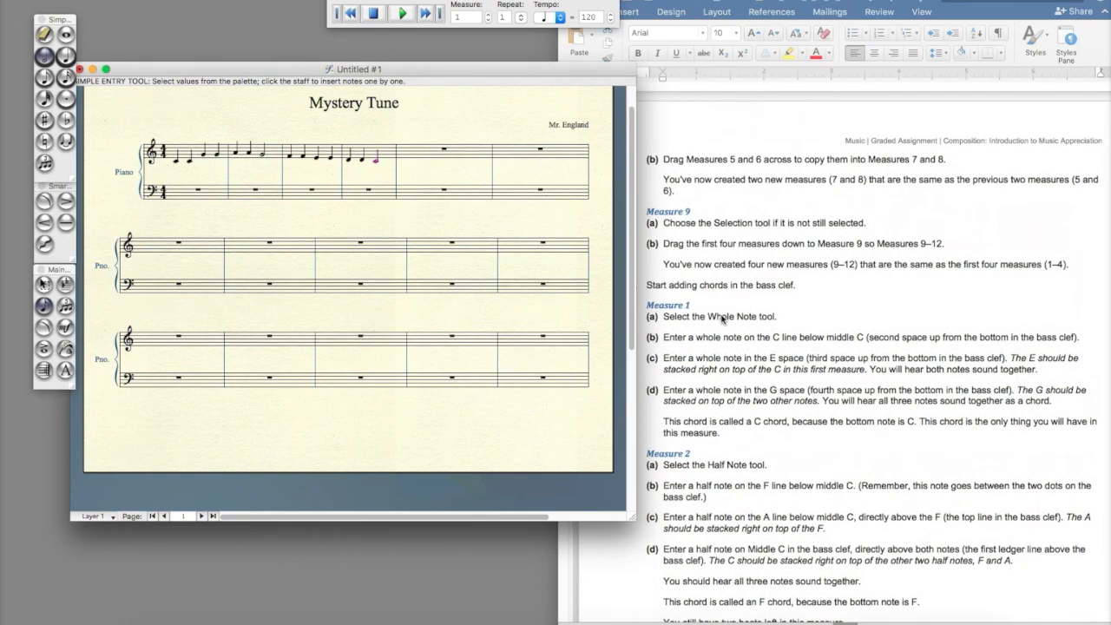
{"action": "scroll", "coordinate": [722, 319], "scroll_direction": "down", "scroll_amount": 5}
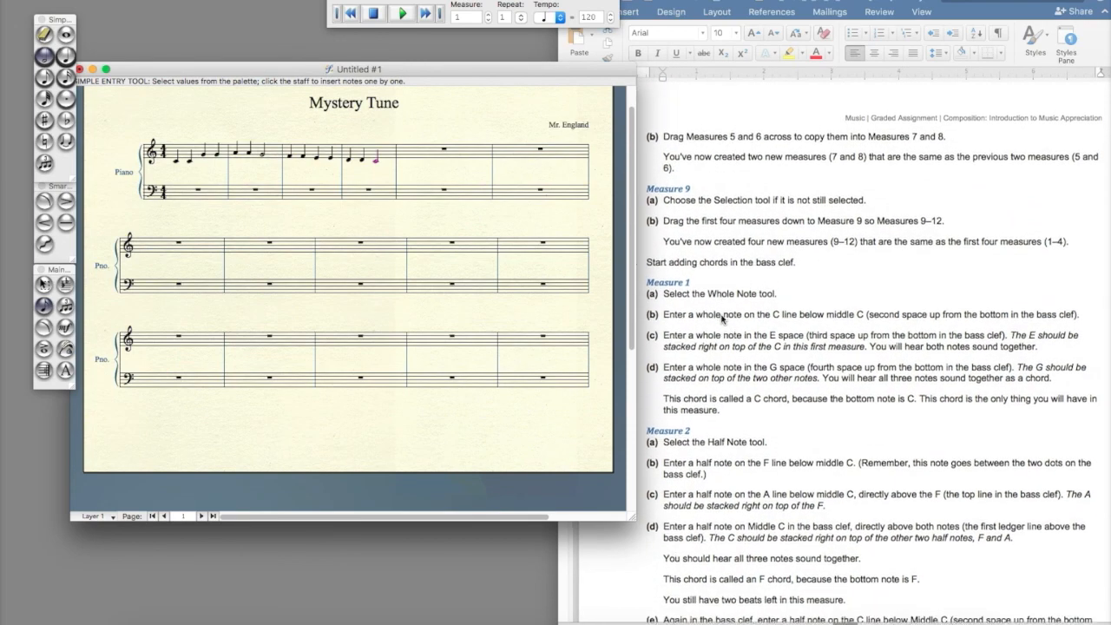
{"action": "scroll", "coordinate": [721, 319], "scroll_direction": "left", "scroll_amount": 2}
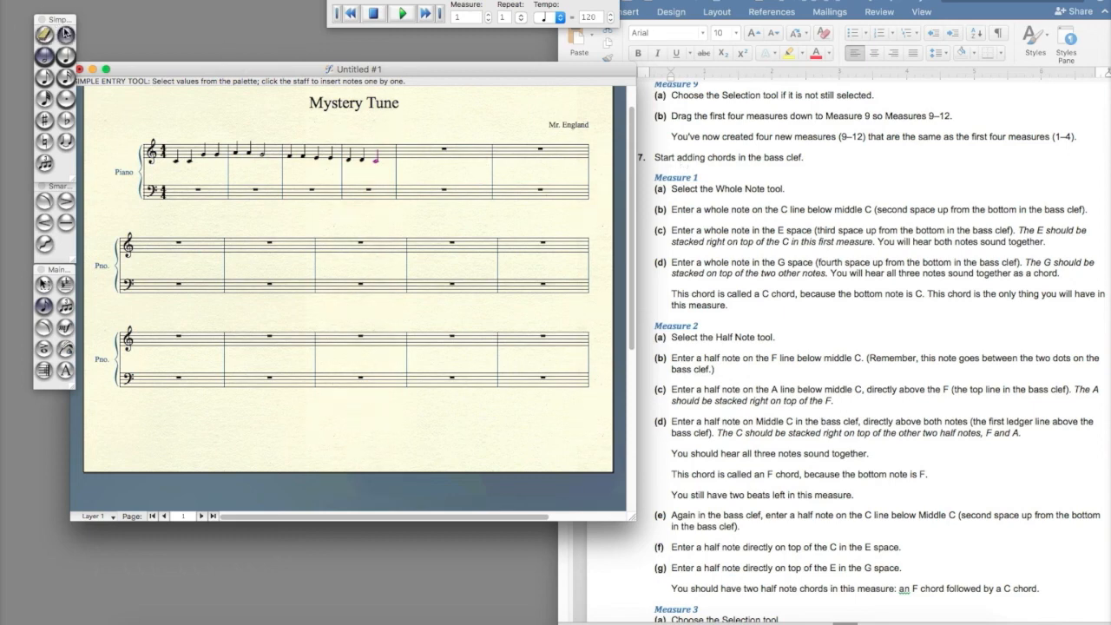
Enter a whole-note C chord in the bass clef of measure 1 and play it back, then stop playback
{"action": "left_click", "coordinate": [66, 56]}
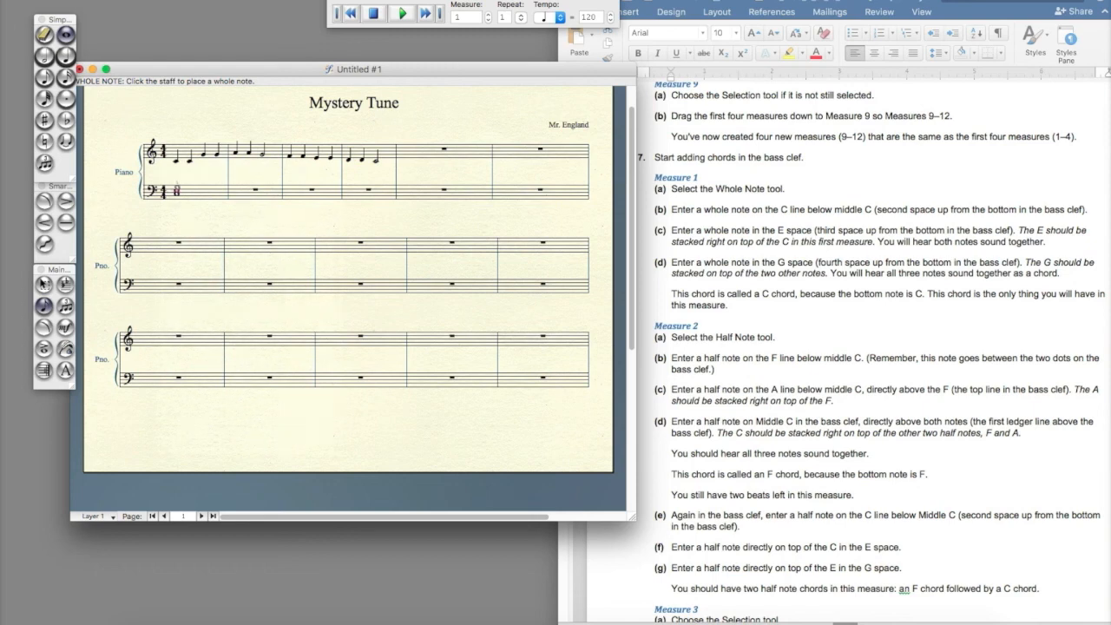
{"action": "left_click", "coordinate": [177, 187]}
{"action": "left_click", "coordinate": [374, 15]}
{"action": "left_click", "coordinate": [403, 13]}
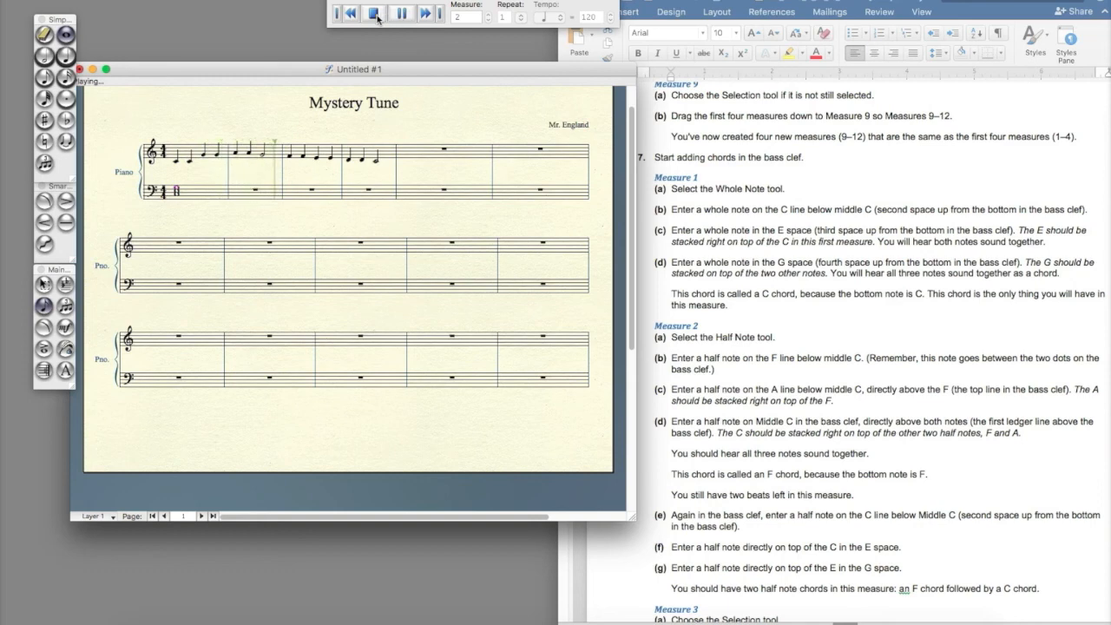
{"action": "left_click", "coordinate": [374, 14]}
Enter a half-note F chord followed by a half-note C chord in the bass clef of measure 2
{"action": "left_click", "coordinate": [48, 77]}
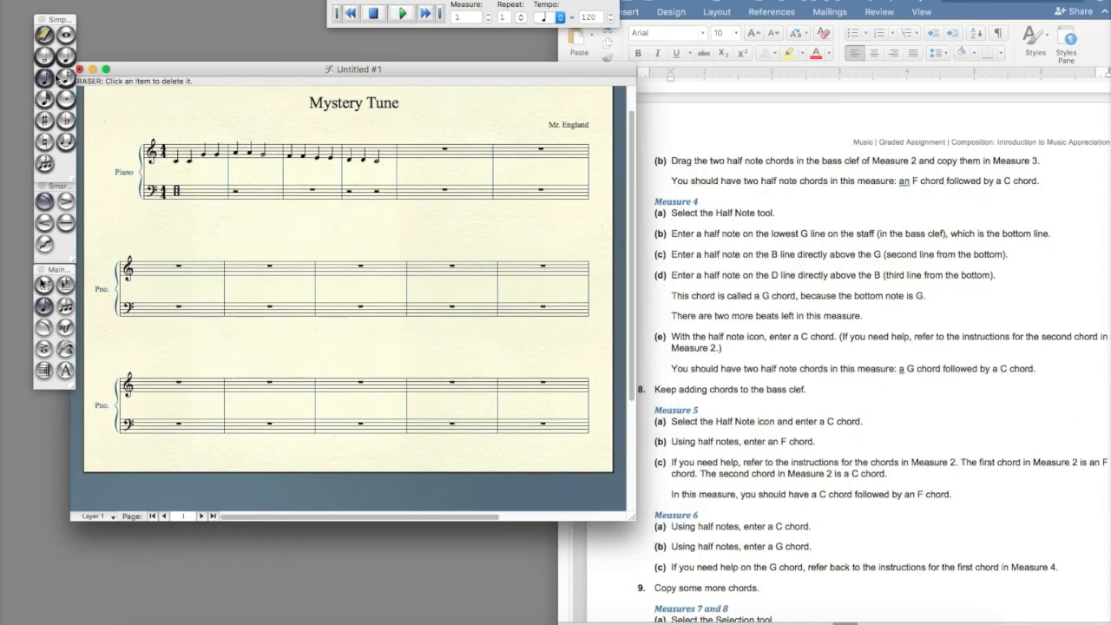
{"action": "left_click", "coordinate": [44, 55]}
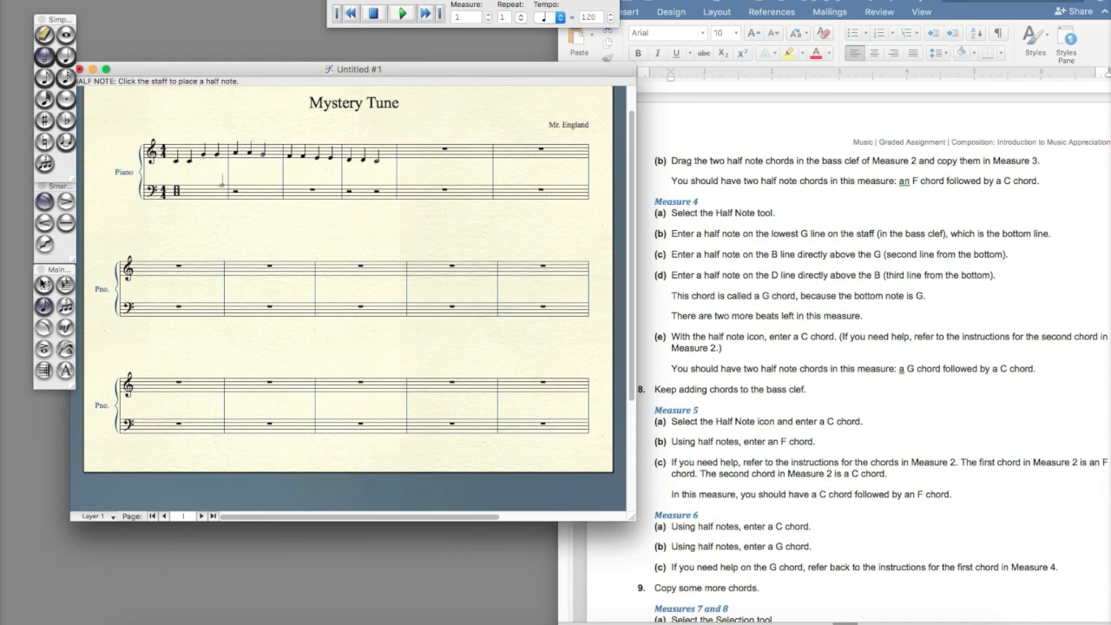
{"action": "left_click", "coordinate": [235, 190]}
{"action": "left_click", "coordinate": [235, 184]}
{"action": "left_click", "coordinate": [235, 180]}
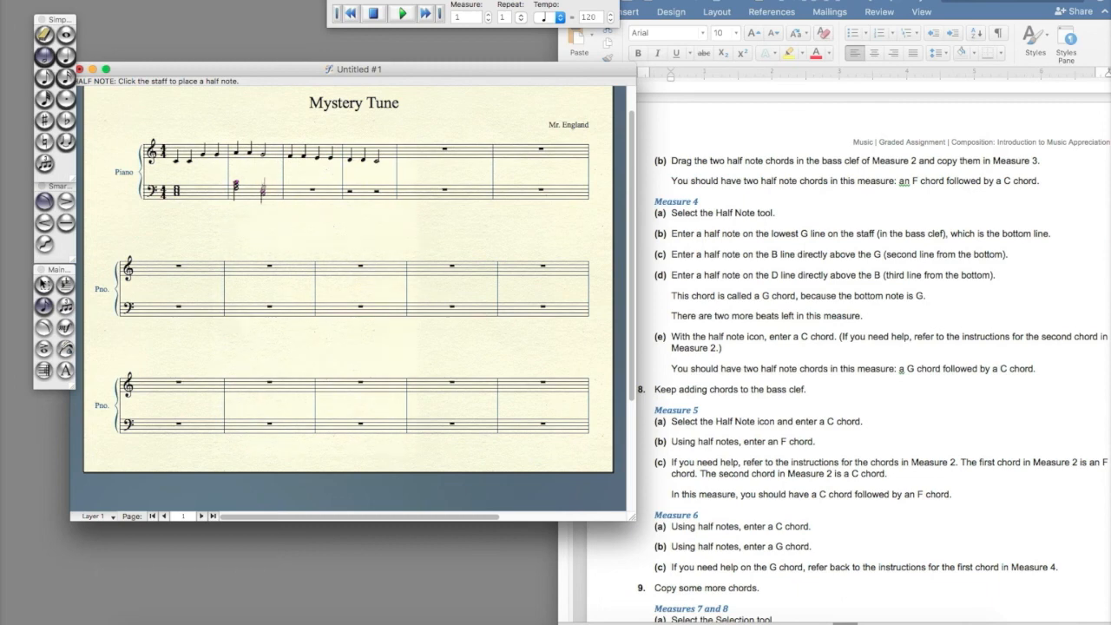
{"action": "left_click", "coordinate": [262, 184]}
Copy the two bass chords of measure 2 into measure 3
{"action": "left_click", "coordinate": [43, 285]}
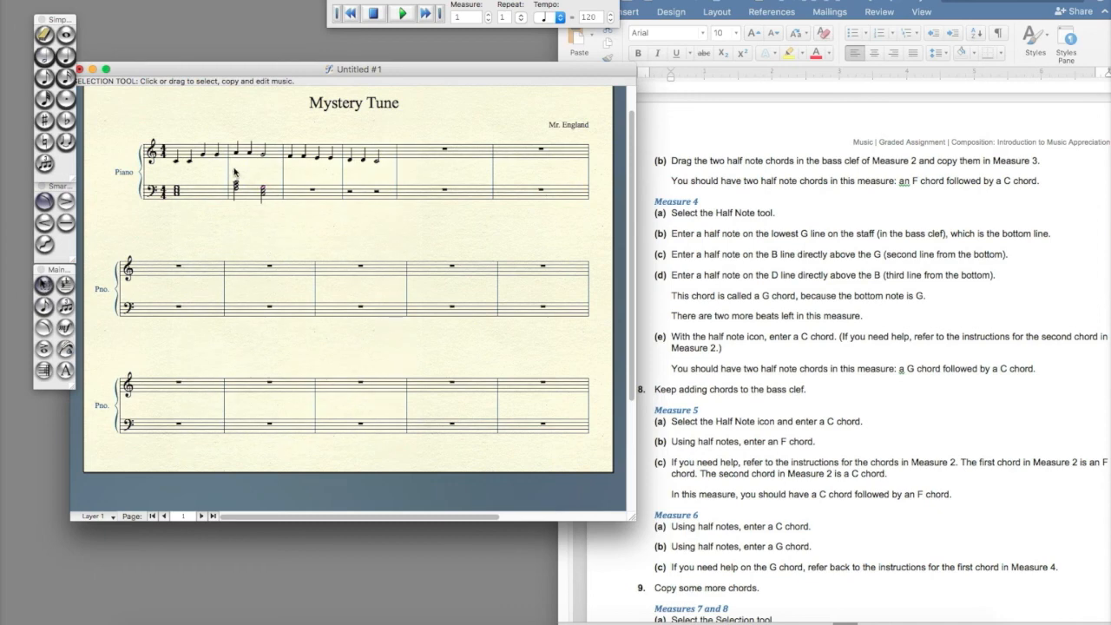
{"action": "scroll", "coordinate": [698, 257], "scroll_direction": "up", "scroll_amount": 5}
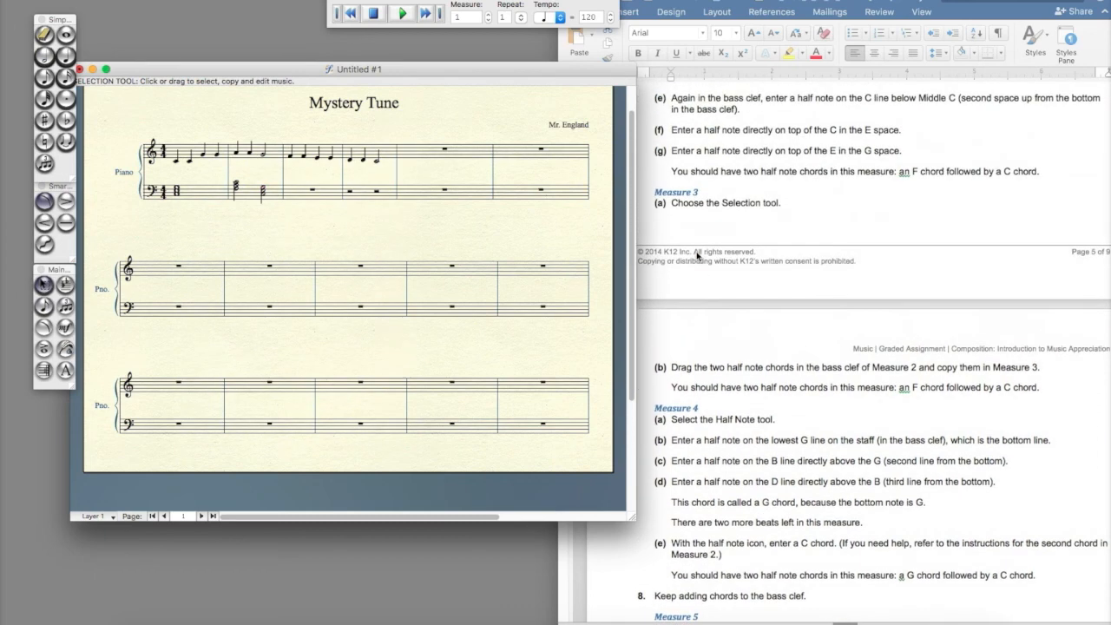
{"action": "left_click", "coordinate": [248, 198]}
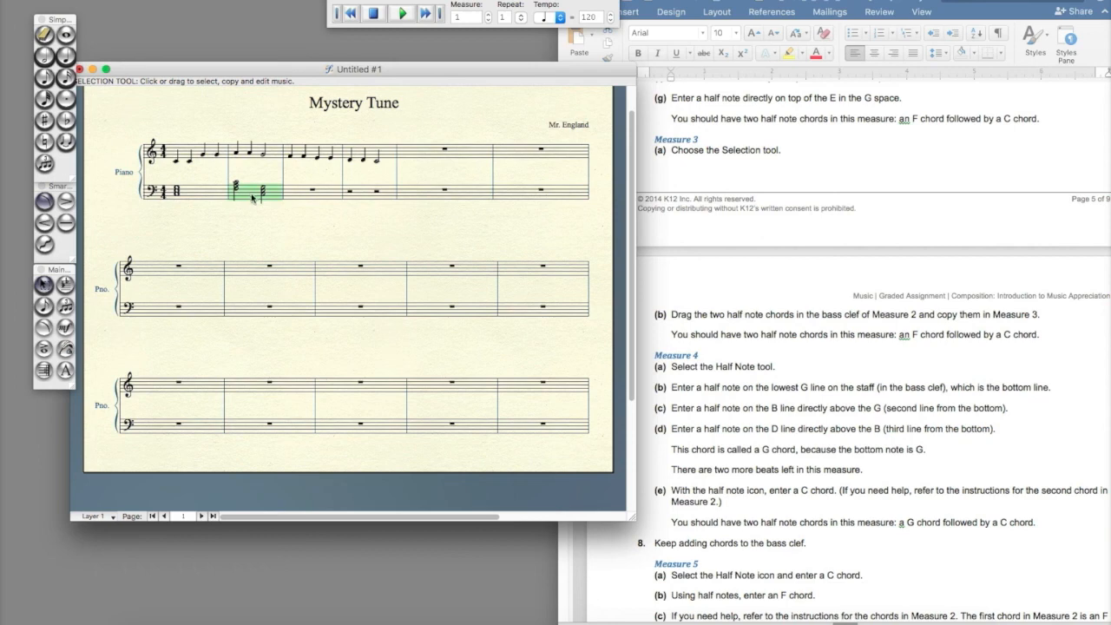
{"action": "left_click_drag", "start_coordinate": [260, 191], "coordinate": [316, 193]}
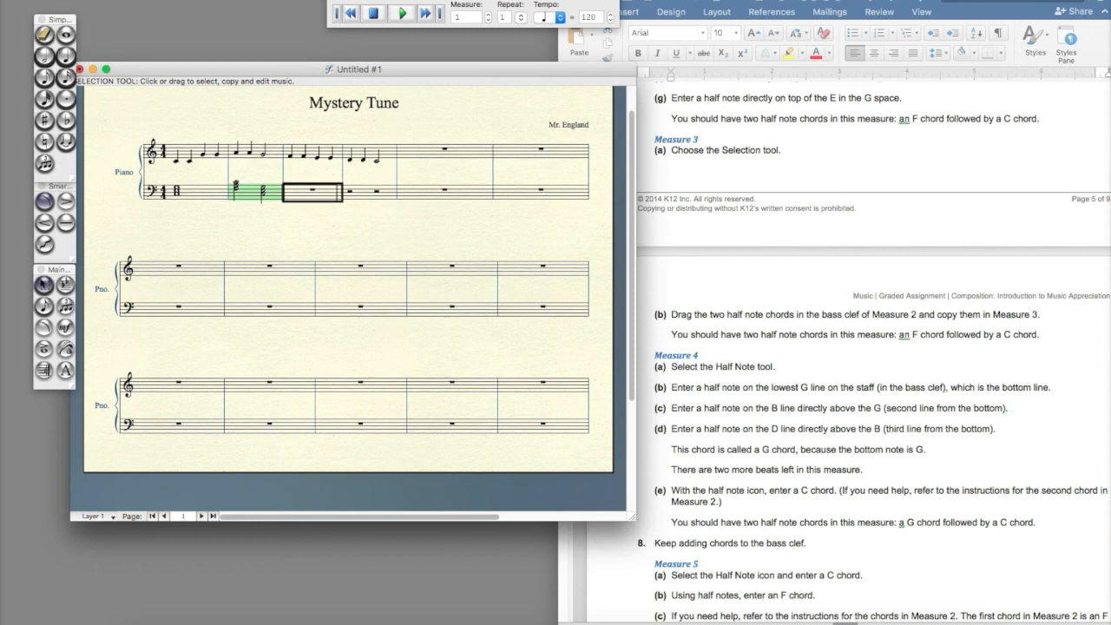
{"action": "mouse_move", "coordinate": [315, 193]}
{"action": "left_mouse_down"}
{"action": "mouse_move", "coordinate": [367, 192]}
{"action": "mouse_move", "coordinate": [317, 193]}
{"action": "left_mouse_up"}
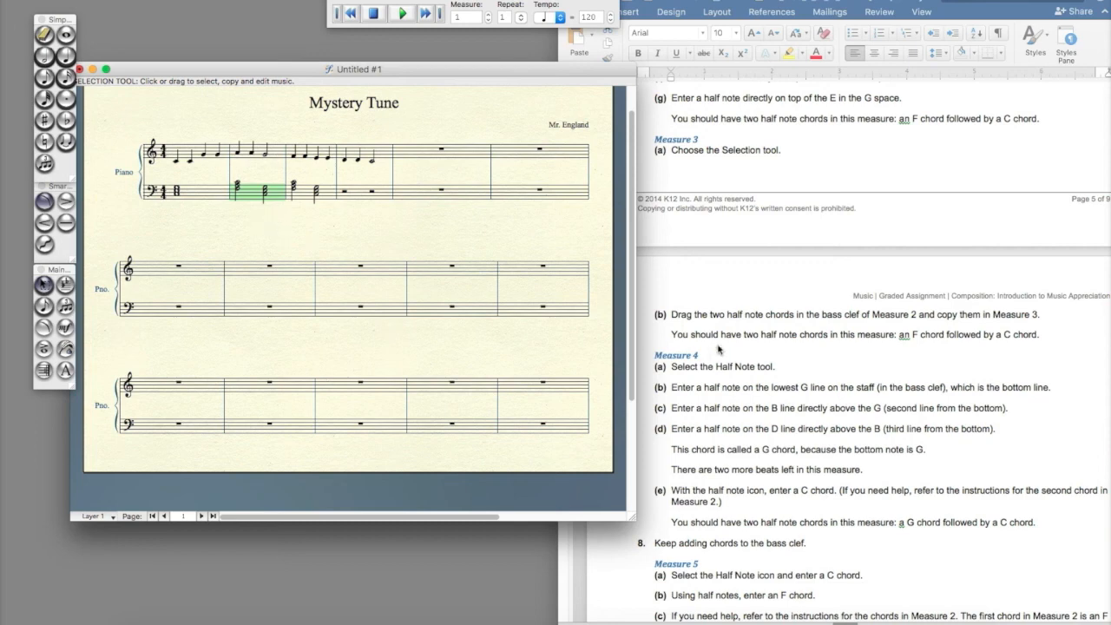
Enter a half-note G chord and a half-note C chord in the bass clef of measure 4, then play back and stop
{"action": "scroll", "coordinate": [721, 354], "scroll_direction": "down", "scroll_amount": 5}
{"action": "scroll", "coordinate": [720, 354], "scroll_direction": "down", "scroll_amount": 2}
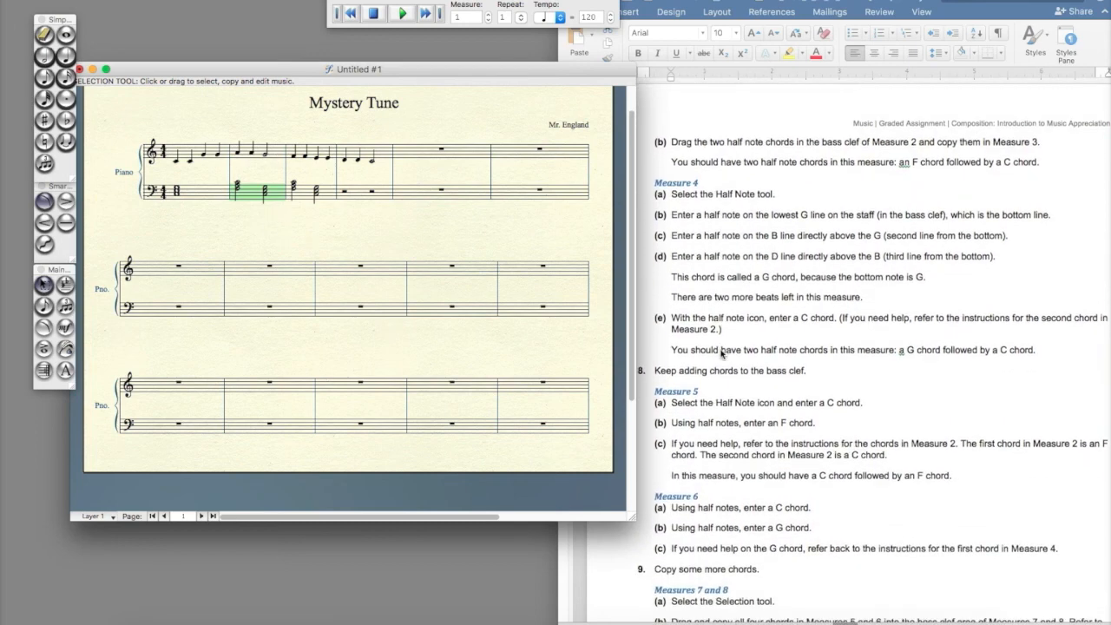
{"action": "left_click", "coordinate": [45, 57]}
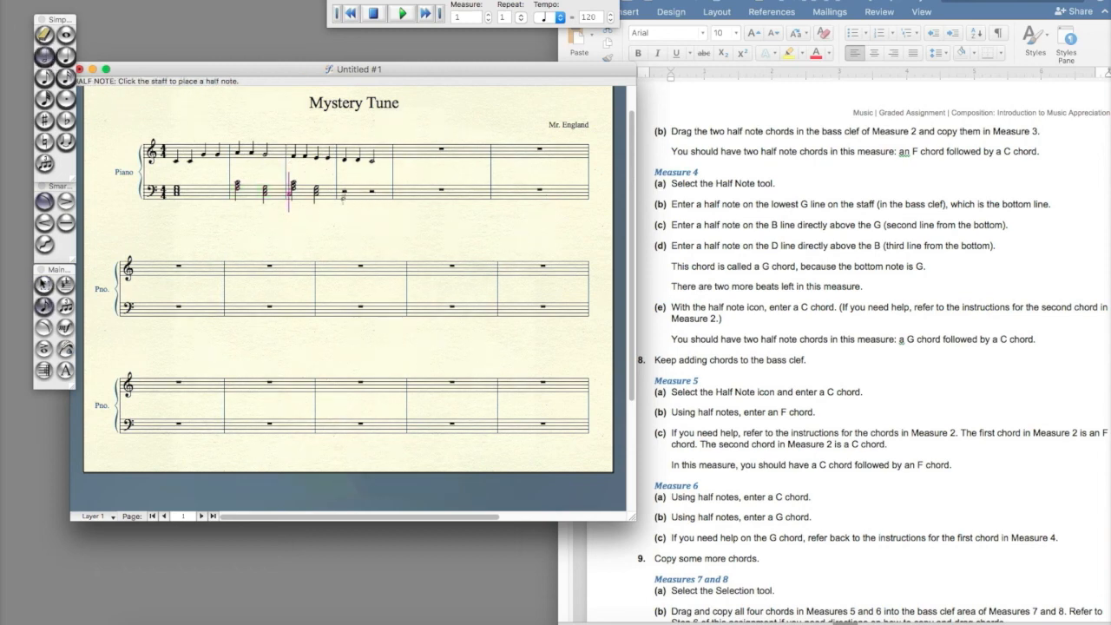
{"action": "left_click", "coordinate": [343, 198]}
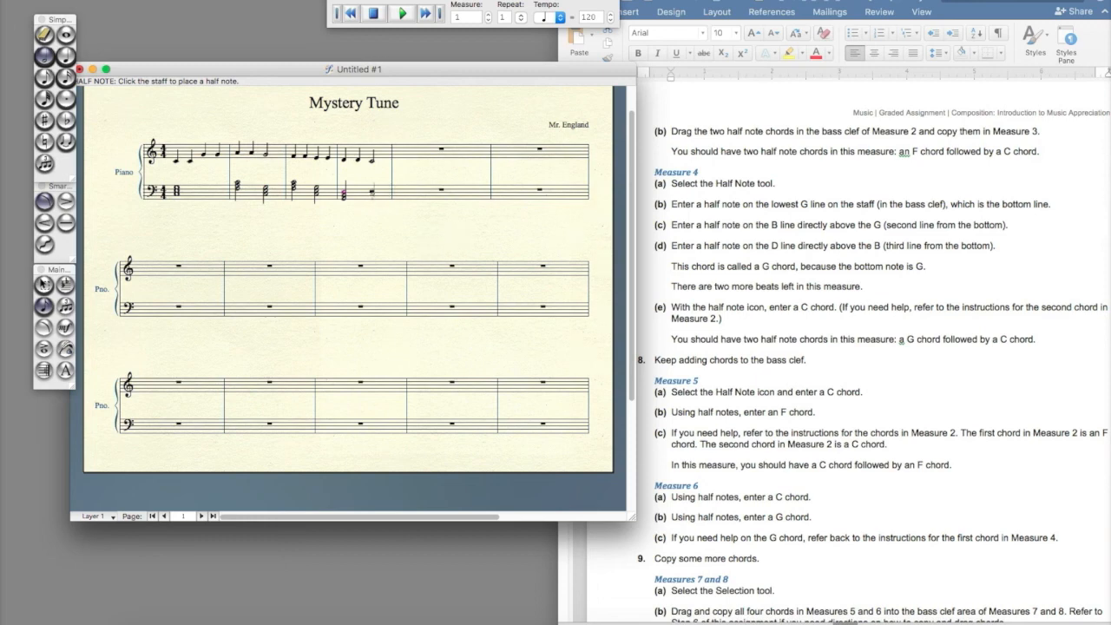
{"action": "left_click", "coordinate": [373, 192]}
{"action": "left_click", "coordinate": [372, 184]}
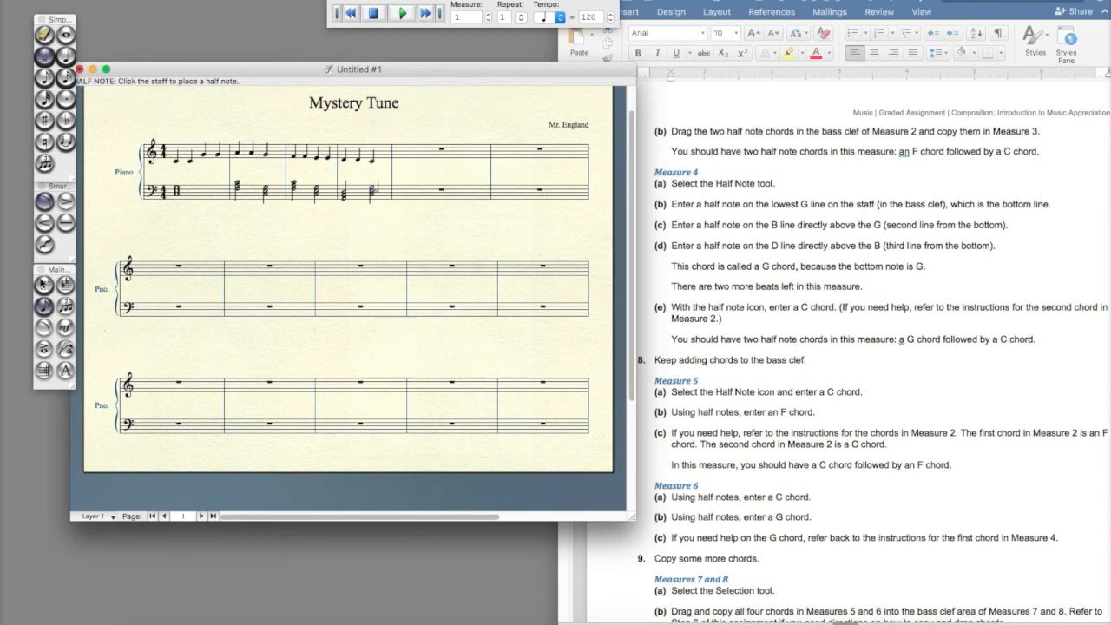
{"action": "left_click", "coordinate": [400, 13]}
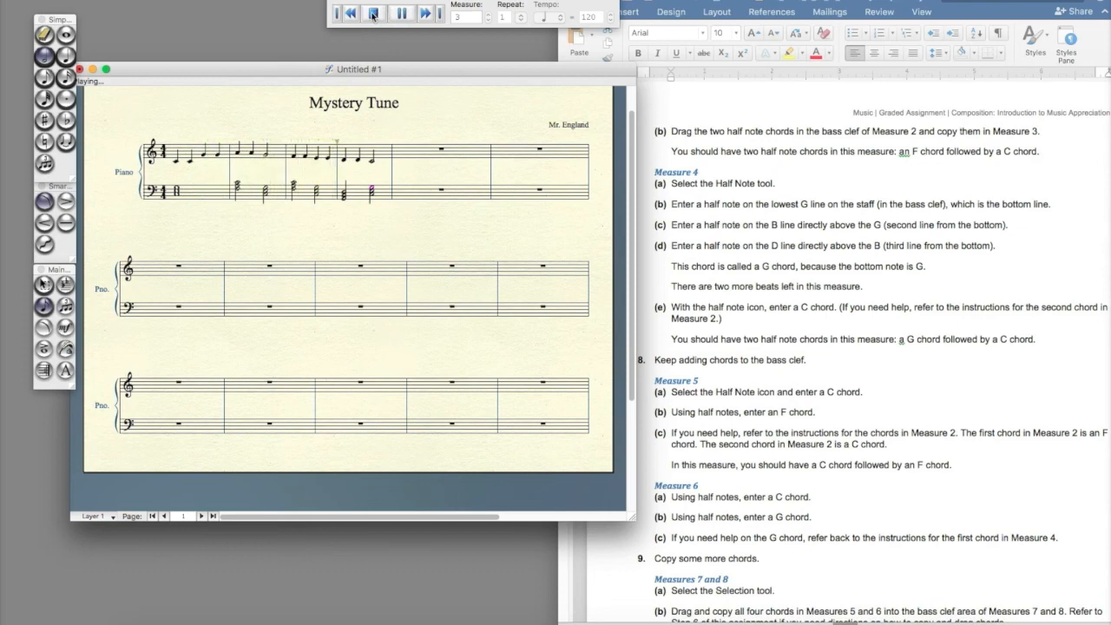
{"action": "left_click", "coordinate": [374, 13]}
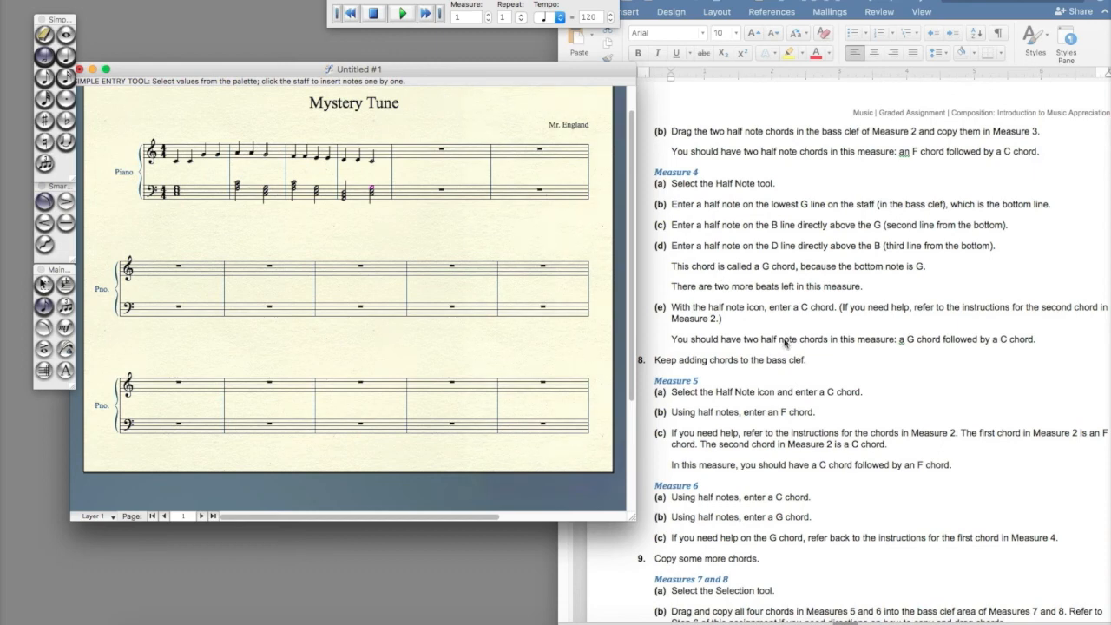
Enter the melody of measures 5 and 6: quarter notes G, G, F, F, then E, E and a half note on D
{"action": "scroll", "coordinate": [724, 351], "scroll_direction": "down", "scroll_amount": 3}
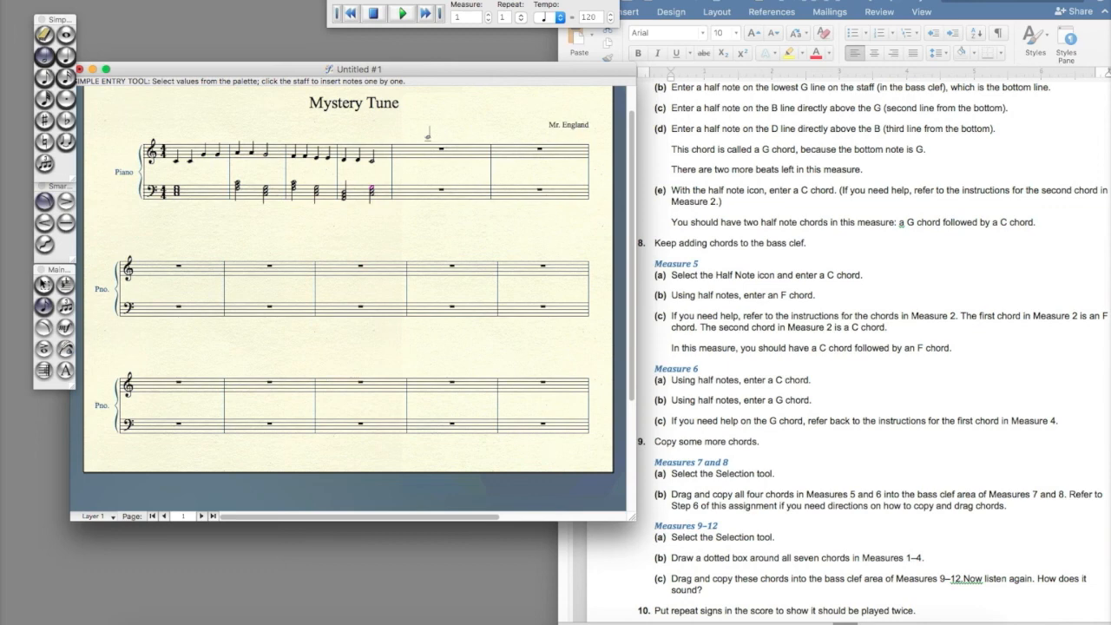
{"action": "scroll", "coordinate": [745, 229], "scroll_direction": "up", "scroll_amount": 10}
{"action": "scroll", "coordinate": [187, 165], "scroll_direction": "right", "scroll_amount": 1}
{"action": "left_click", "coordinate": [66, 56]}
{"action": "left_click", "coordinate": [382, 153]}
{"action": "left_click", "coordinate": [380, 154]}
{"action": "left_click", "coordinate": [395, 156]}
{"action": "left_click", "coordinate": [411, 156]}
{"action": "left_click", "coordinate": [420, 158]}
{"action": "left_click", "coordinate": [441, 158]}
{"action": "left_click", "coordinate": [44, 57]}
{"action": "left_click", "coordinate": [462, 160]}
Complete measure 8 of the melody with two quarter notes on E and a half note in the D space
{"action": "left_click", "coordinate": [66, 56]}
{"action": "left_click", "coordinate": [558, 156]}
{"action": "left_click", "coordinate": [546, 158]}
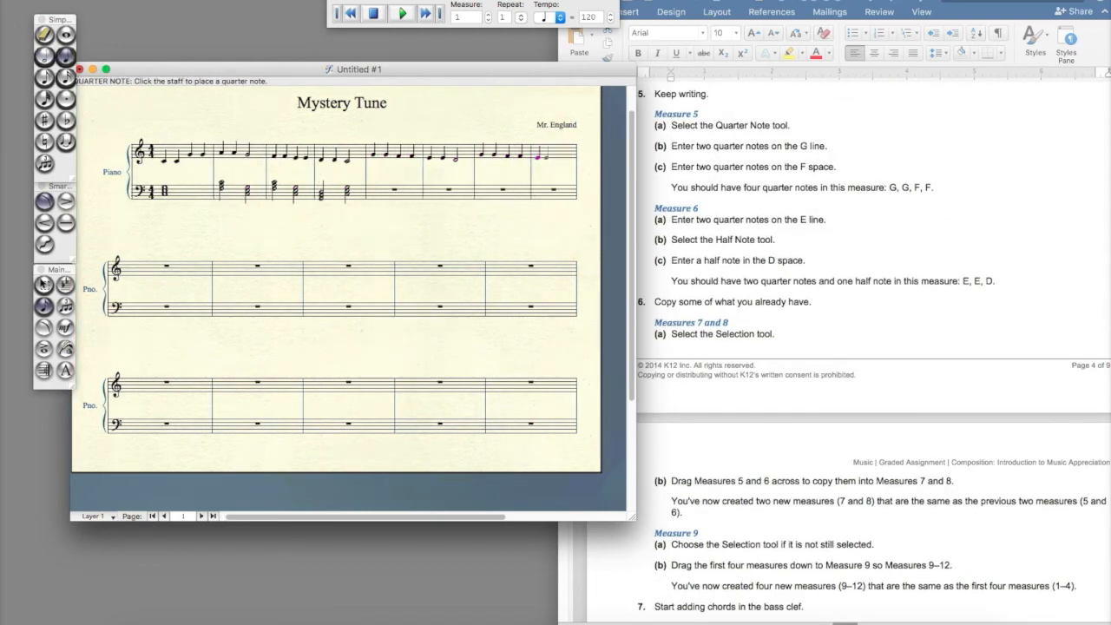
{"action": "left_click", "coordinate": [555, 158]}
{"action": "left_click", "coordinate": [44, 57]}
{"action": "left_click", "coordinate": [558, 160]}
Select the melody of measures 1–4 and copy it into measures 9–12
{"action": "scroll", "coordinate": [662, 303], "scroll_direction": "down", "scroll_amount": 8}
{"action": "left_click", "coordinate": [48, 289]}
{"action": "left_click", "coordinate": [184, 151]}
{"action": "left_click_drag", "start_coordinate": [196, 127], "coordinate": [401, 175]}
{"action": "left_click", "coordinate": [184, 151]}
{"action": "left_click", "coordinate": [339, 152], "text": "shift"}
{"action": "left_click_drag", "start_coordinate": [184, 151], "coordinate": [128, 269]}
{"action": "scroll", "coordinate": [797, 327], "scroll_direction": "down", "scroll_amount": 8}
{"action": "scroll", "coordinate": [797, 327], "scroll_direction": "down", "scroll_amount": 1}
{"action": "left_click_drag", "start_coordinate": [158, 177], "coordinate": [356, 220]}
{"action": "left_click_drag", "start_coordinate": [184, 192], "coordinate": [165, 309]}
{"action": "key", "text": "super+z"}
Copy the bass chords of measures 1–4 one measure at a time into measures 9–12
{"action": "left_click", "coordinate": [184, 192]}
{"action": "left_click", "coordinate": [236, 192]}
{"action": "left_click_drag", "start_coordinate": [236, 192], "coordinate": [193, 303]}
{"action": "left_click_drag", "start_coordinate": [288, 192], "coordinate": [227, 308]}
{"action": "left_click_drag", "start_coordinate": [339, 192], "coordinate": [260, 312]}
Enter half-note bass chords in measures 5 and 6: C and F, then C and G
{"action": "scroll", "coordinate": [806, 409], "scroll_direction": "down", "scroll_amount": 10}
{"action": "left_click", "coordinate": [44, 56]}
{"action": "left_click", "coordinate": [370, 194]}
{"action": "left_click", "coordinate": [370, 190]}
{"action": "left_click", "coordinate": [370, 187]}
{"action": "left_click", "coordinate": [395, 189]}
{"action": "left_click", "coordinate": [395, 186]}
{"action": "left_click", "coordinate": [395, 182]}
{"action": "left_click", "coordinate": [426, 194]}
{"action": "left_click", "coordinate": [426, 191]}
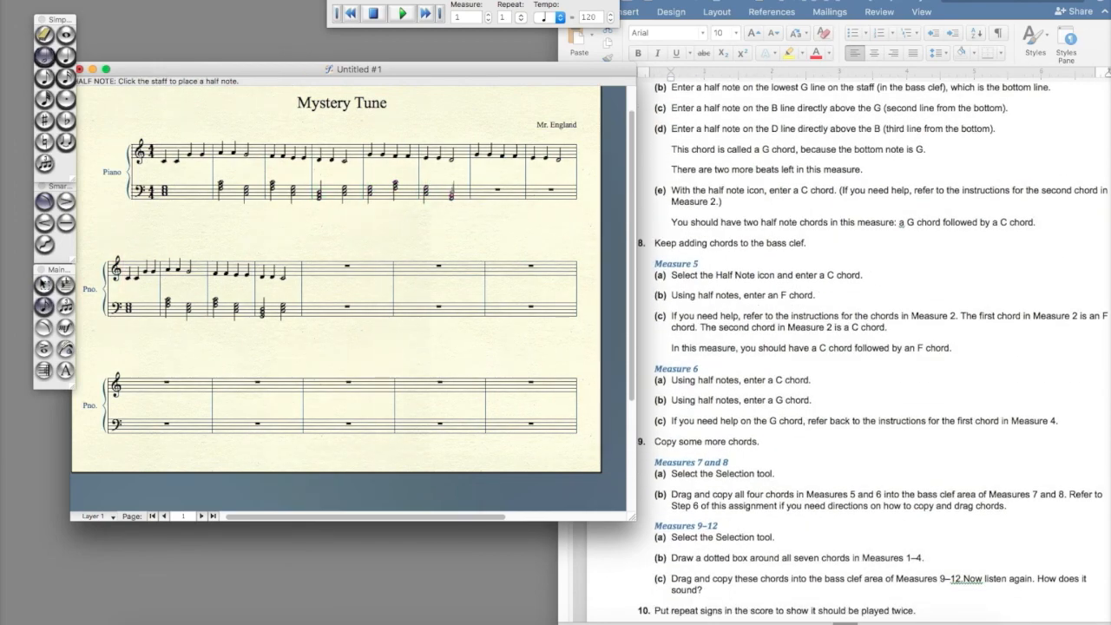
Select the bass chords of measures 5 and 6 and copy them into measures 7 and 8
{"action": "scroll", "coordinate": [689, 317], "scroll_direction": "down", "scroll_amount": 6}
{"action": "left_click", "coordinate": [45, 285]}
{"action": "left_click", "coordinate": [384, 195]}
{"action": "left_click", "coordinate": [445, 193], "text": "shift"}
{"action": "left_click_drag", "start_coordinate": [365, 192], "coordinate": [488, 193]}
Add a start-repeat sign at measure 1 and an end-repeat sign at measure 12 with the Repeat tool
{"action": "scroll", "coordinate": [689, 340], "scroll_direction": "down", "scroll_amount": 3}
{"action": "scroll", "coordinate": [689, 345], "scroll_direction": "down", "scroll_amount": 8}
{"action": "left_click", "coordinate": [184, 153]}
{"action": "left_click", "coordinate": [45, 370]}
{"action": "left_click", "coordinate": [155, 158]}
{"action": "left_click", "coordinate": [162, 154]}
{"action": "left_click", "coordinate": [587, 240]}
{"action": "scroll", "coordinate": [274, 240], "scroll_direction": "left", "scroll_amount": 1}
{"action": "left_click", "coordinate": [304, 288]}
{"action": "left_click", "coordinate": [588, 241]}
{"action": "scroll", "coordinate": [788, 423], "scroll_direction": "down", "scroll_amount": 5}
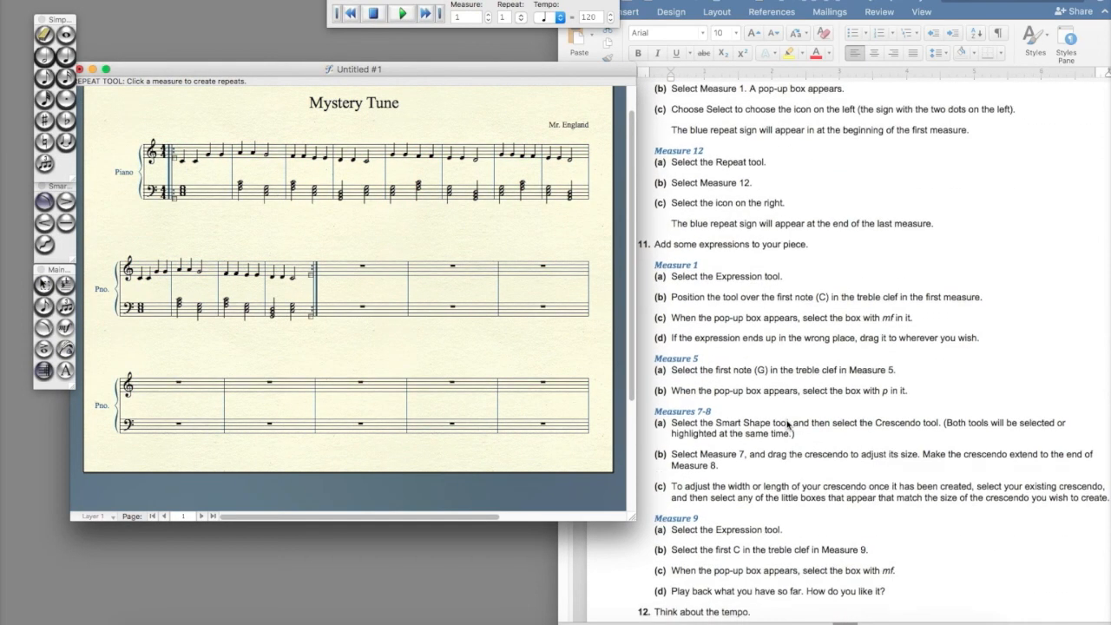
Add an mf expression under the first note of measure 1 and a p expression in measure 5
{"action": "left_click", "coordinate": [65, 327]}
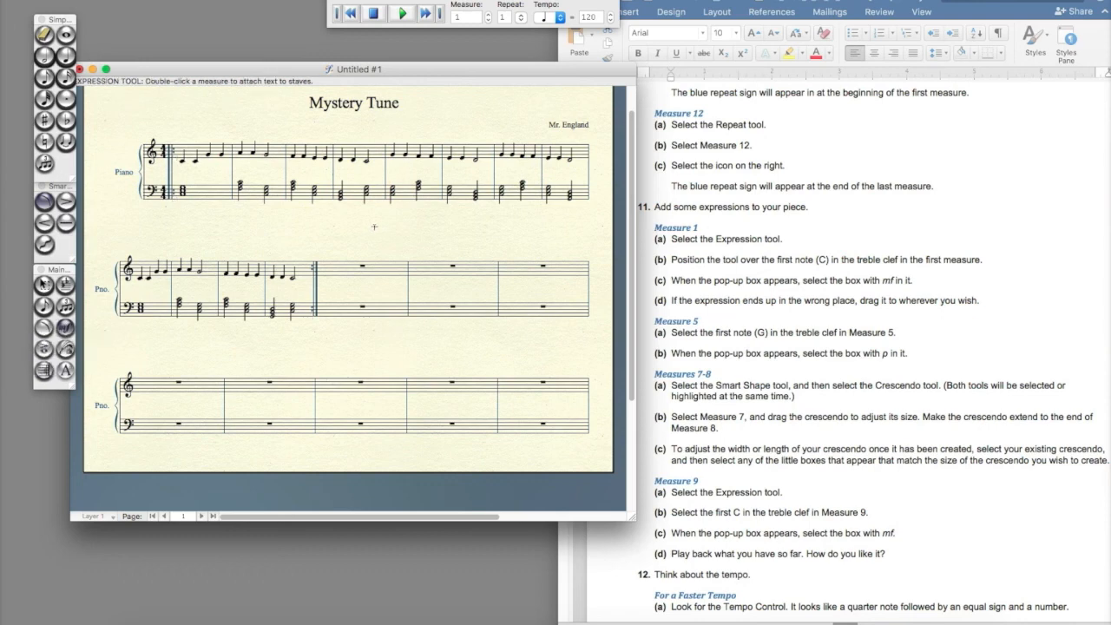
{"action": "left_click", "coordinate": [181, 163]}
{"action": "double_click", "coordinate": [393, 157]}
{"action": "double_click", "coordinate": [529, 202]}
Draw a crescendo hairpin spanning measures 7 and 8 of the treble staff
{"action": "scroll", "coordinate": [358, 335], "scroll_direction": "down", "scroll_amount": 3}
{"action": "left_click", "coordinate": [45, 328]}
{"action": "left_click", "coordinate": [45, 223]}
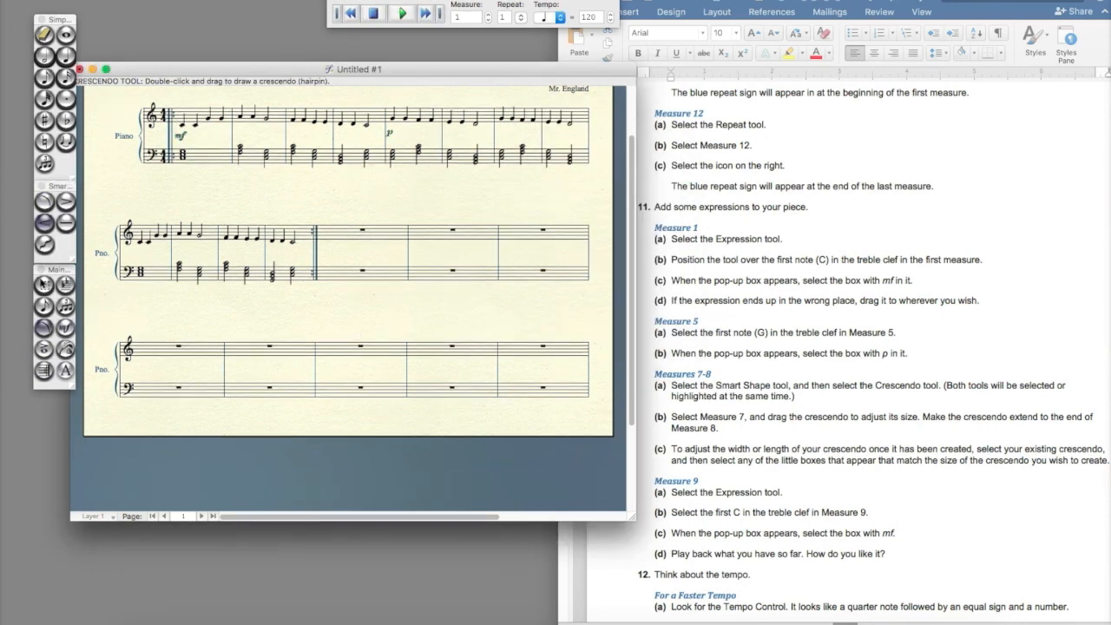
{"action": "left_click_drag", "start_coordinate": [448, 134], "coordinate": [581, 133]}
Add an mf expression to the first note of measure 9 and drag it into place
{"action": "scroll", "coordinate": [761, 442], "scroll_direction": "down", "scroll_amount": 3}
{"action": "scroll", "coordinate": [761, 442], "scroll_direction": "down", "scroll_amount": 3}
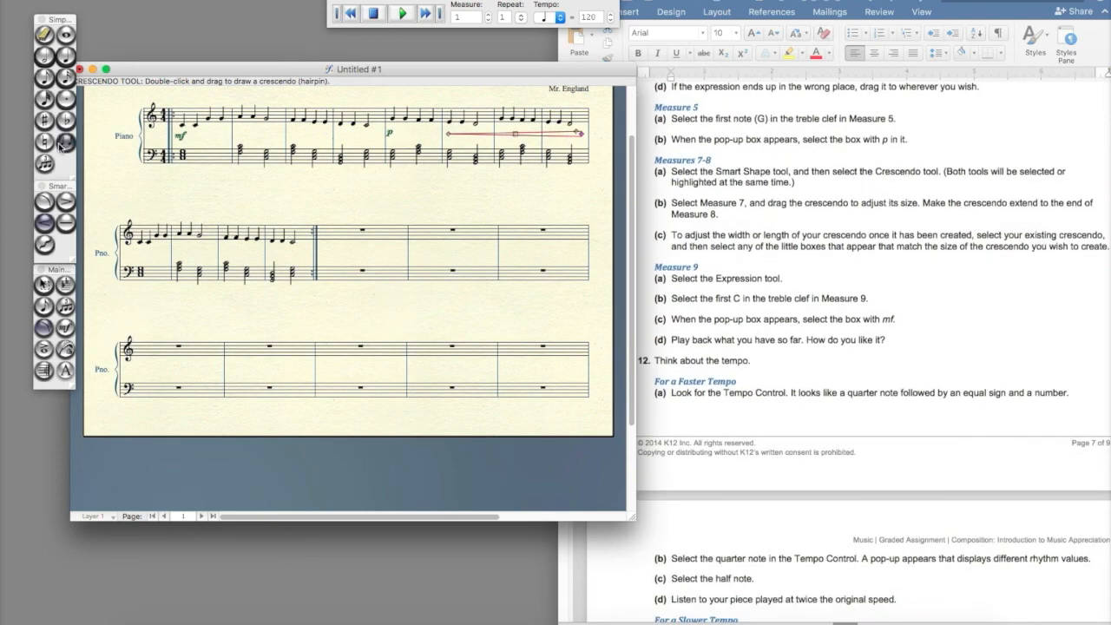
{"action": "left_click", "coordinate": [65, 328]}
{"action": "double_click", "coordinate": [140, 251]}
{"action": "double_click", "coordinate": [633, 178]}
{"action": "scroll", "coordinate": [737, 278], "scroll_direction": "down", "scroll_amount": 3}
{"action": "left_click_drag", "start_coordinate": [141, 295], "coordinate": [137, 254]}
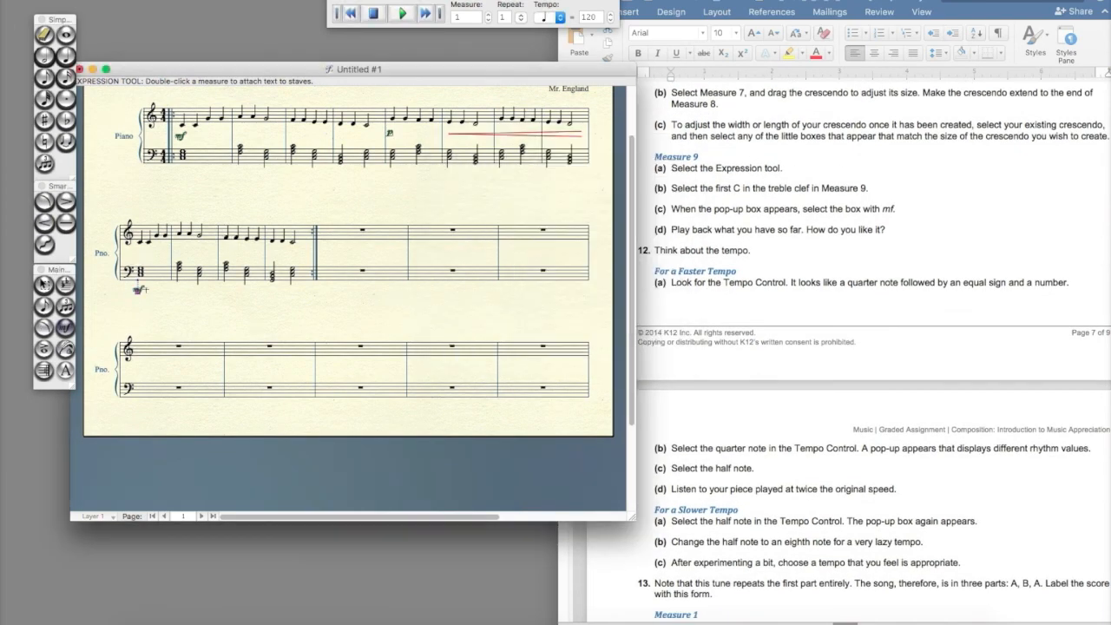
Add text labels "A", "B" and "A" above the first notes of measures 1, 5 and 9
{"action": "scroll", "coordinate": [698, 246], "scroll_direction": "down", "scroll_amount": 10}
{"action": "left_click", "coordinate": [65, 371]}
{"action": "scroll", "coordinate": [183, 208], "scroll_direction": "up", "scroll_amount": 5}
{"action": "double_click", "coordinate": [181, 173]}
{"action": "type", "text": "A"}
{"action": "left_click_drag", "start_coordinate": [181, 172], "coordinate": [181, 165]}
{"action": "double_click", "coordinate": [387, 168]}
{"action": "type", "text": "B"}
{"action": "double_click", "coordinate": [135, 287]}
{"action": "type", "text": "A"}
Play back the whole piece and stop playback
{"action": "scroll", "coordinate": [749, 327], "scroll_direction": "down", "scroll_amount": 4}
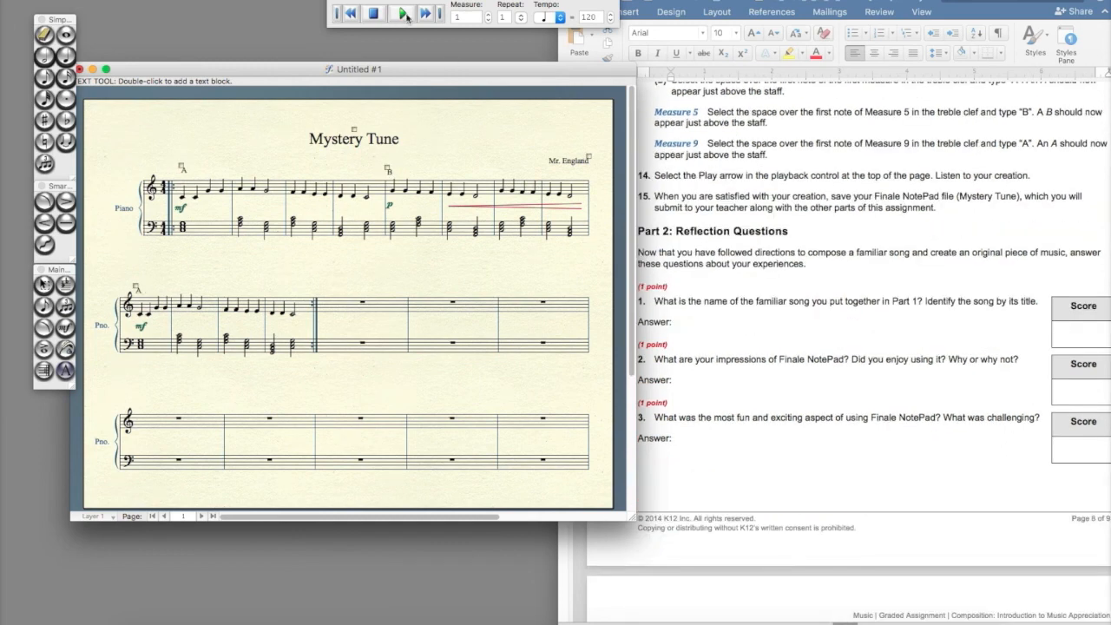
{"action": "left_click", "coordinate": [403, 14]}
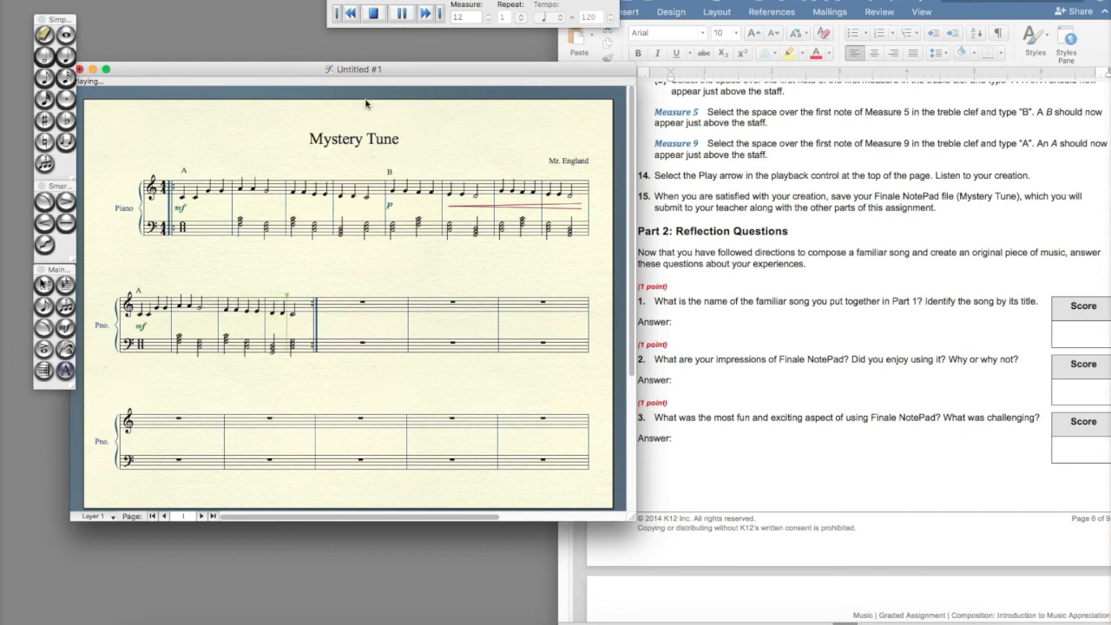
{"action": "left_click", "coordinate": [374, 14]}
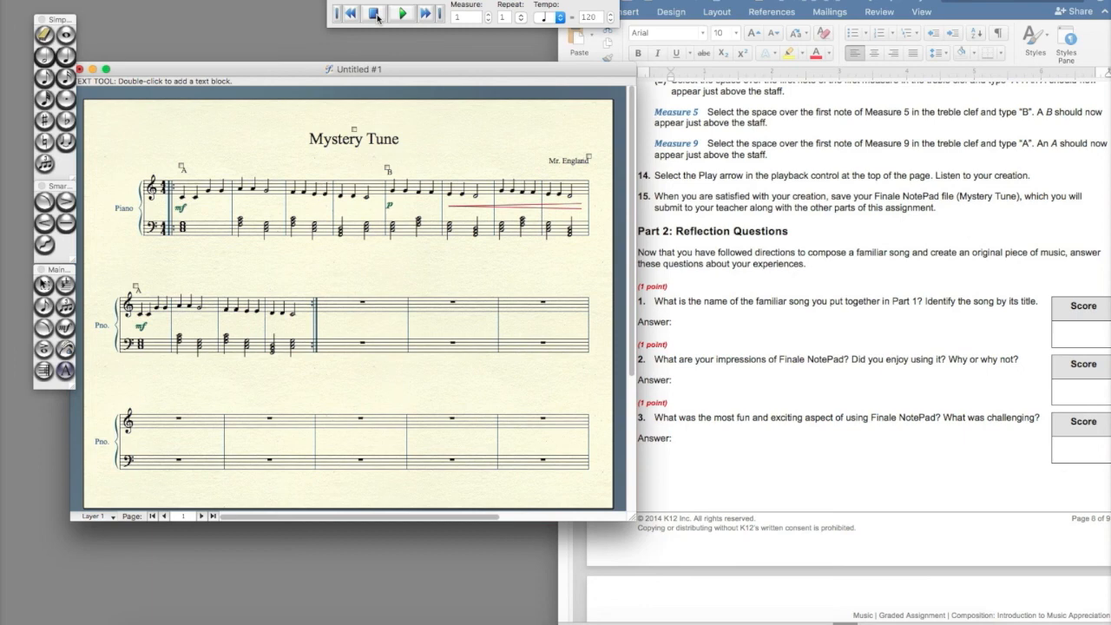
{"action": "left_click", "coordinate": [44, 34]}
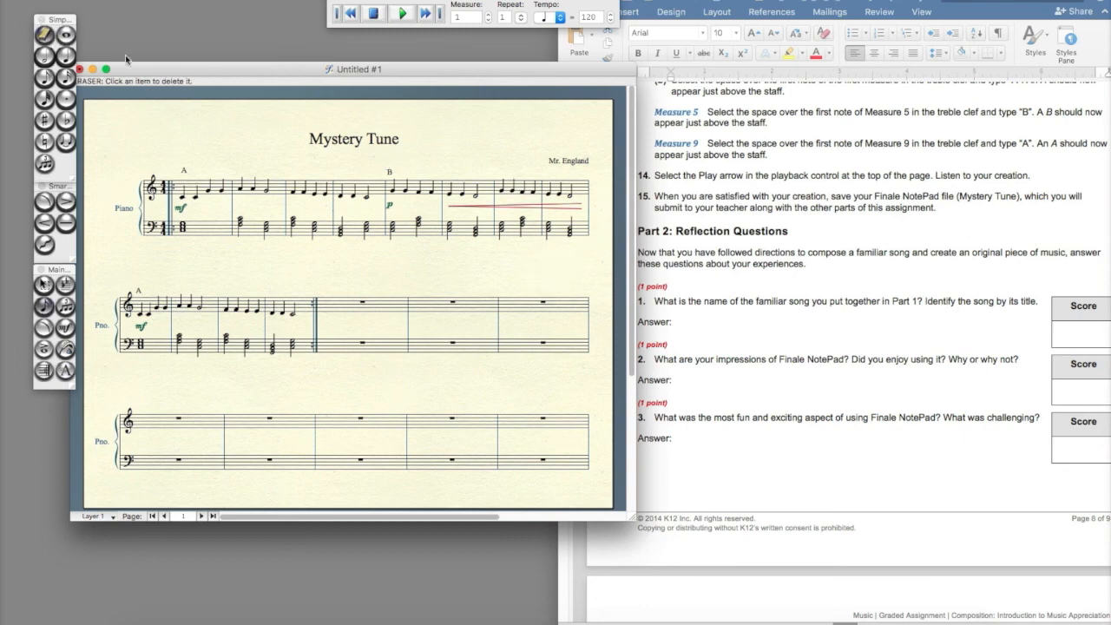